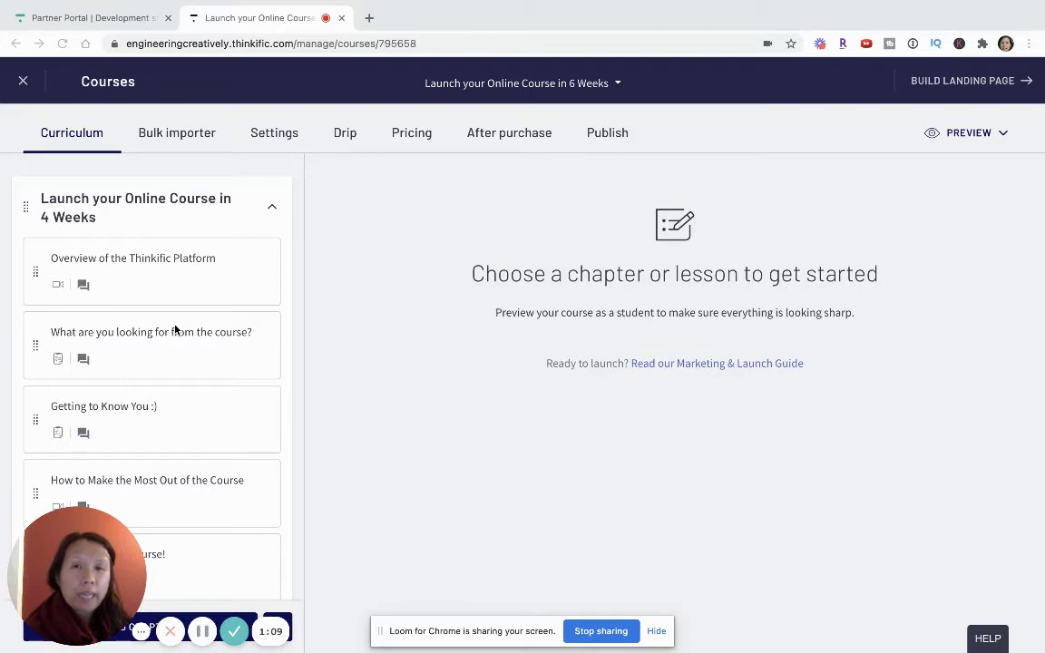
- Open the "thank you + coaching offering" lesson at the end of the curriculum, review its title and coaching links, and save it
scroll(175, 391, down, 15)
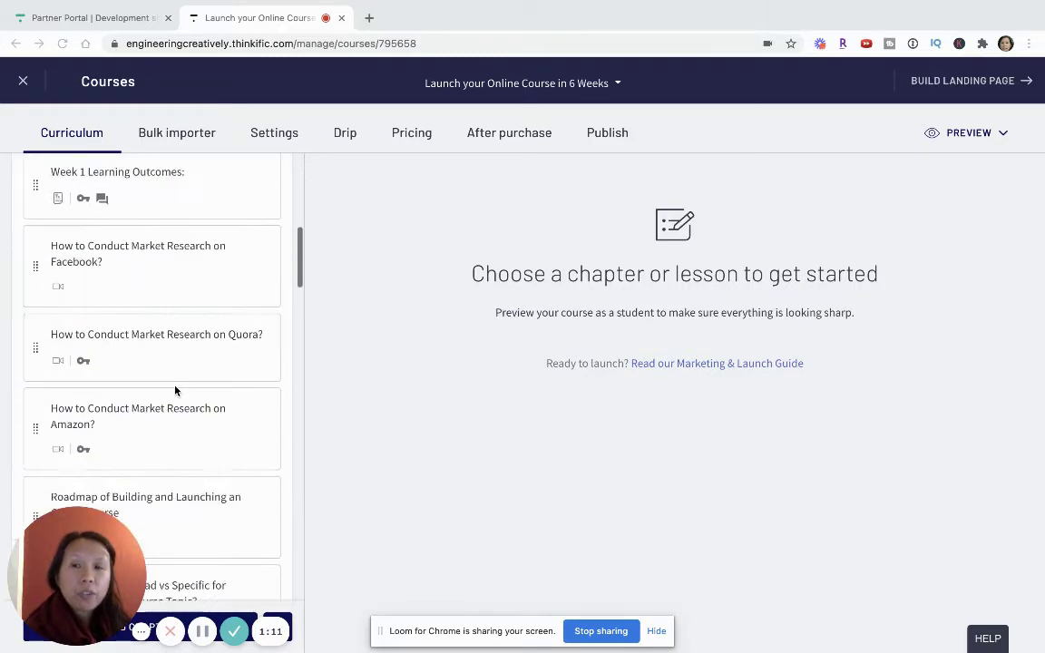
scroll(175, 391, down, 2)
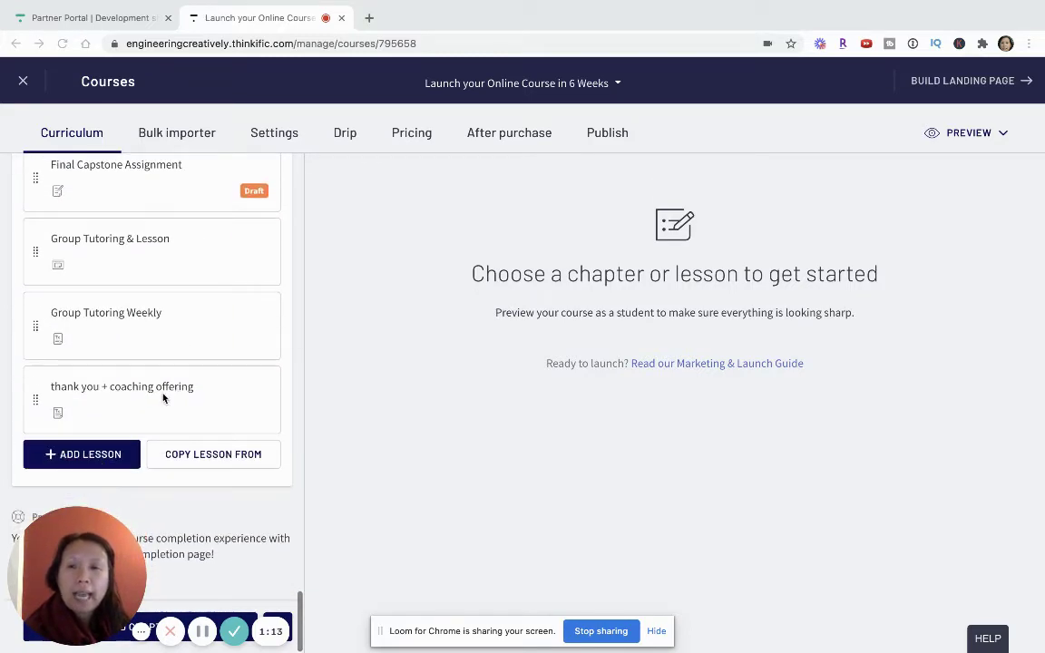
click(104, 401)
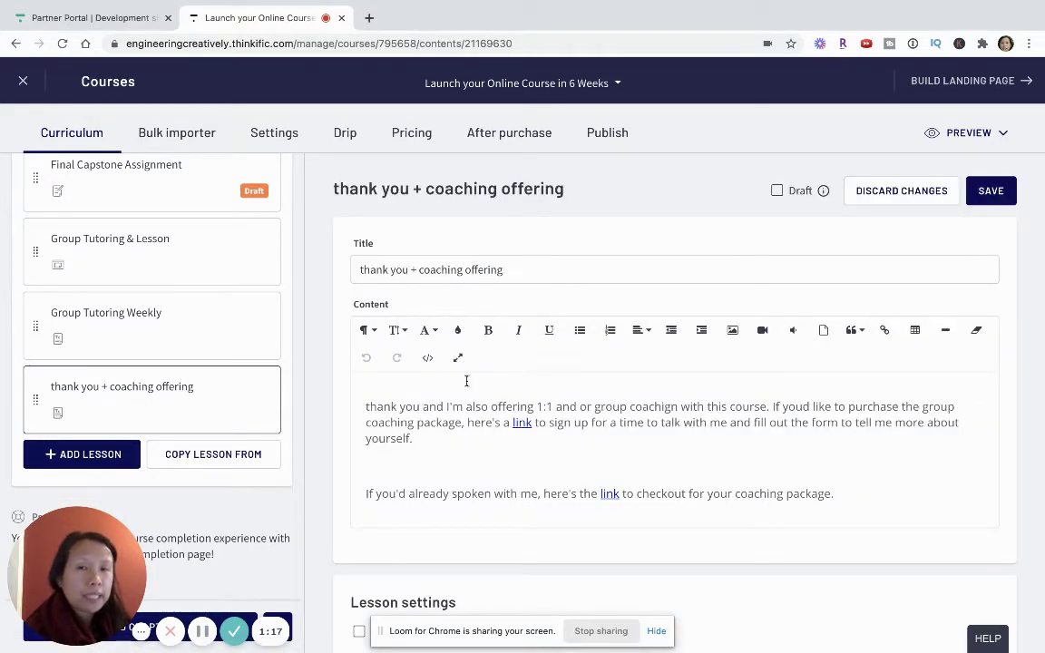
click(430, 269)
drag(422, 270, 522, 268)
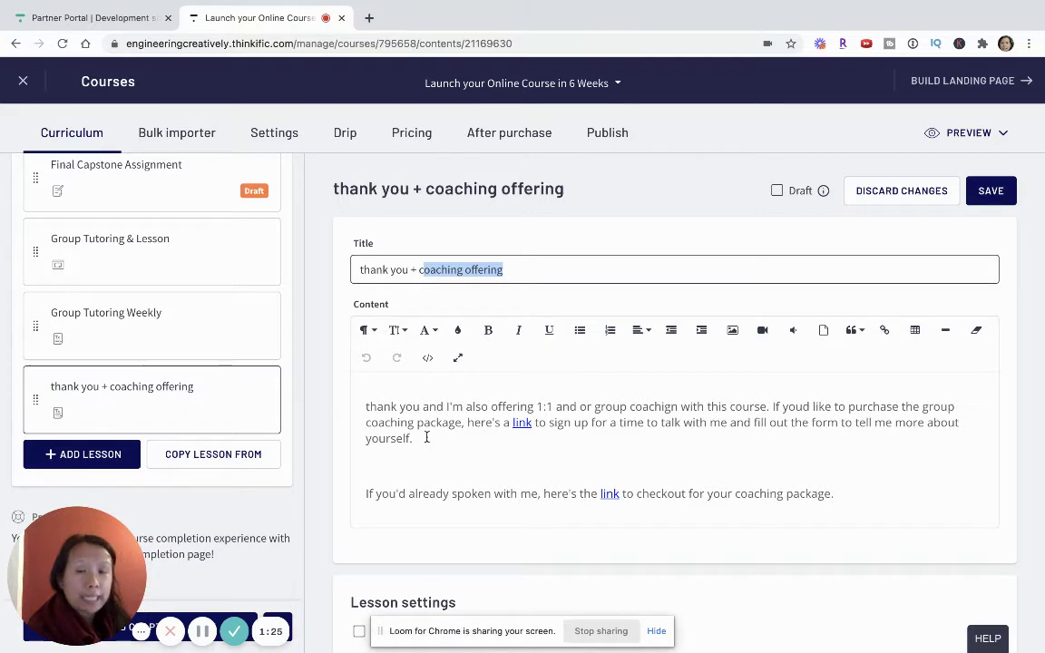
click(427, 438)
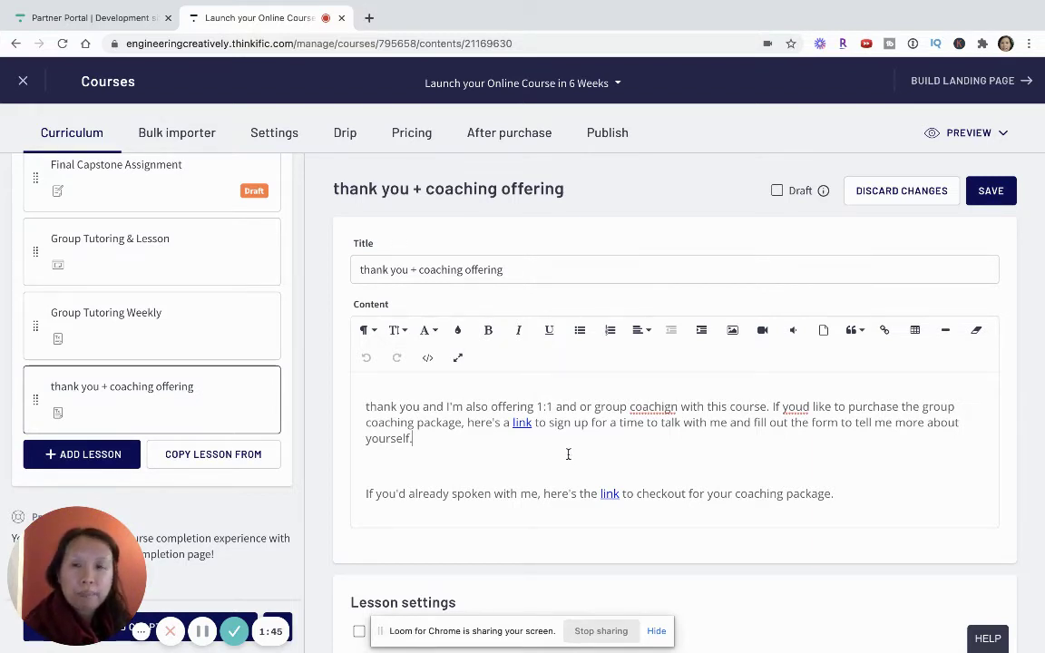
key(Down)
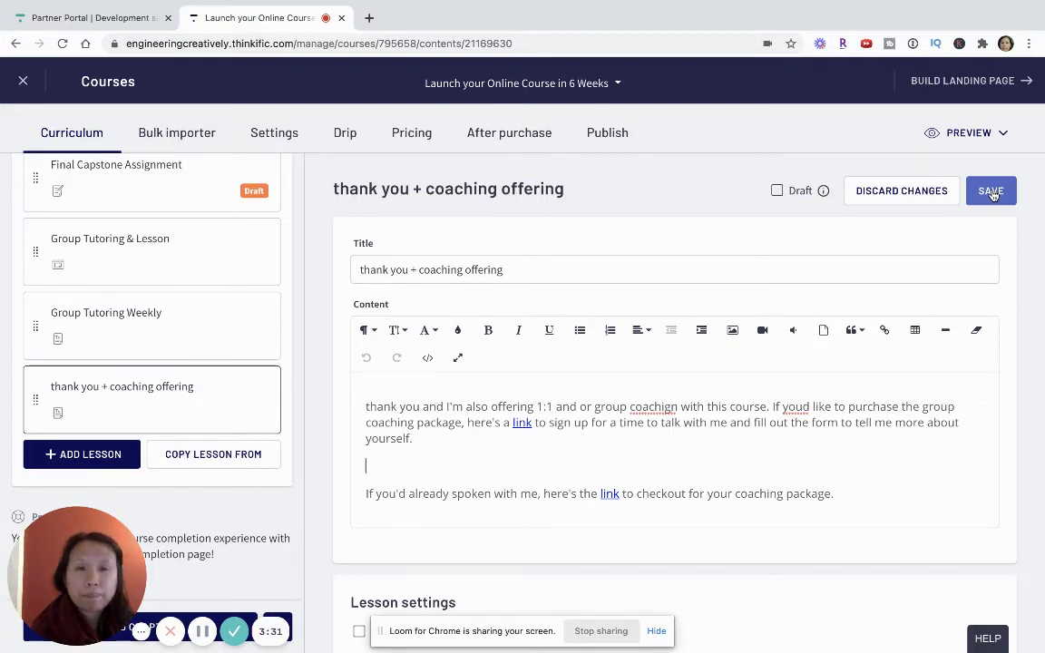
click(993, 192)
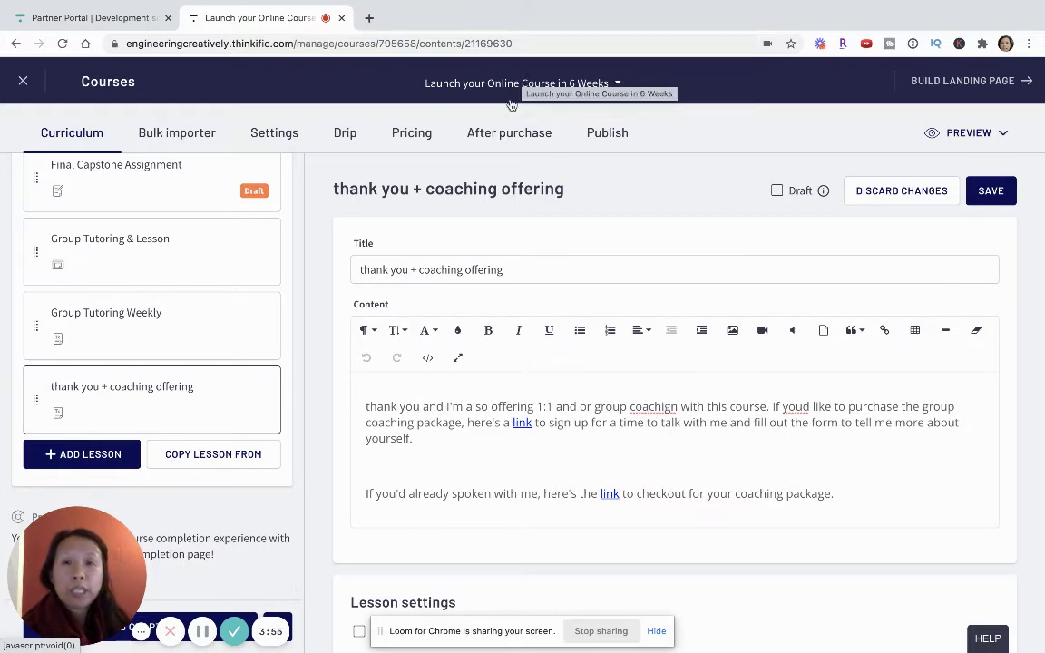
- Open the course's New Coaching Flow after-purchase flow and review its name, prices and custom thank-you messaging
click(497, 136)
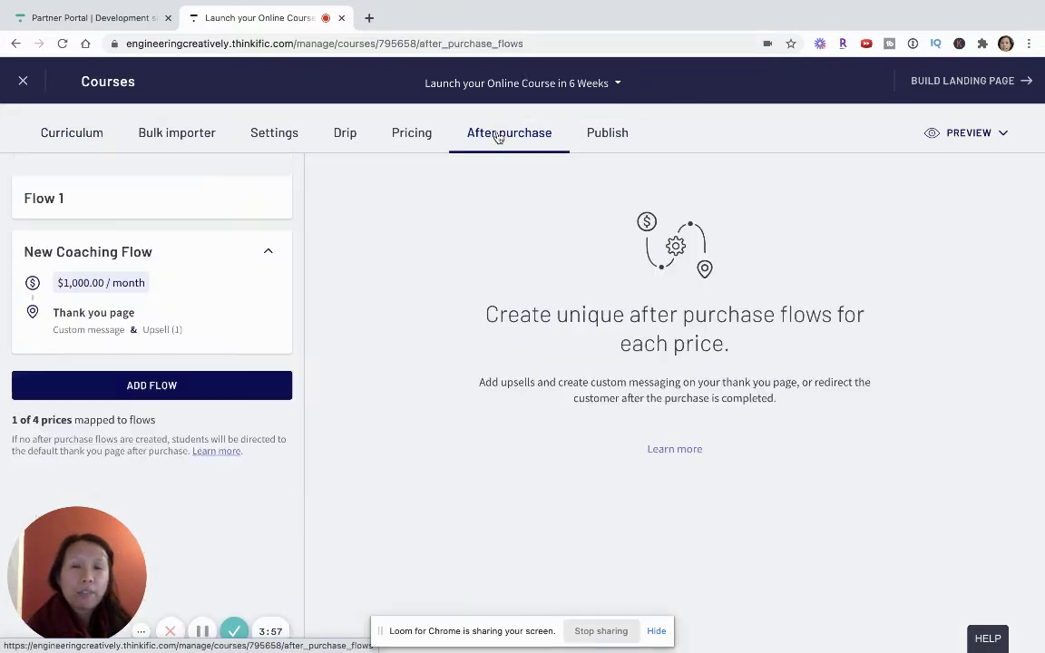
click(227, 274)
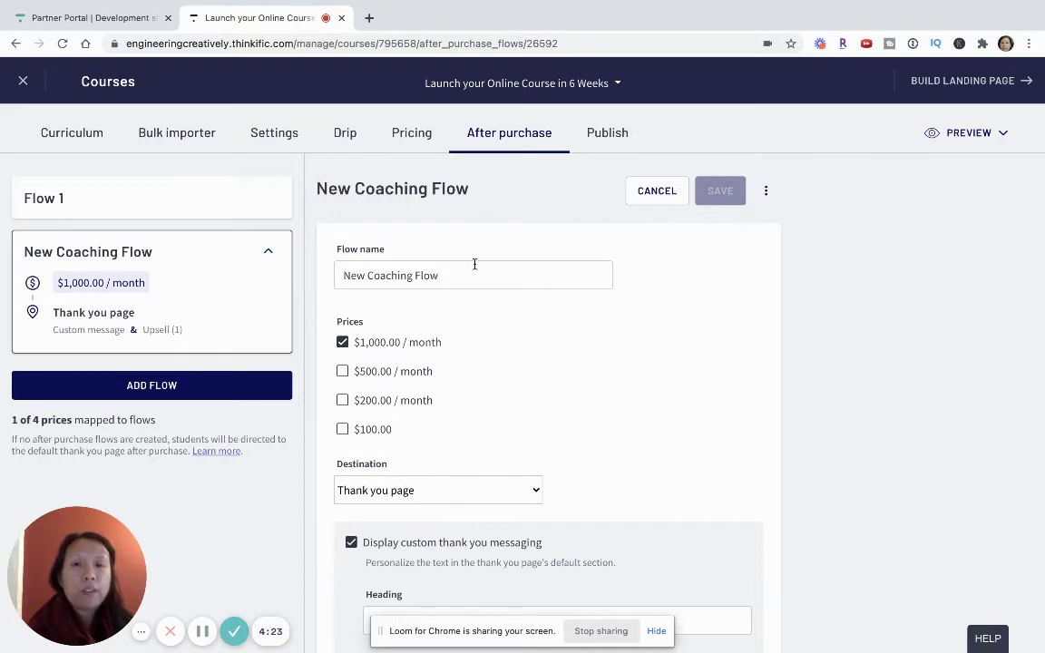
drag(475, 273, 299, 278)
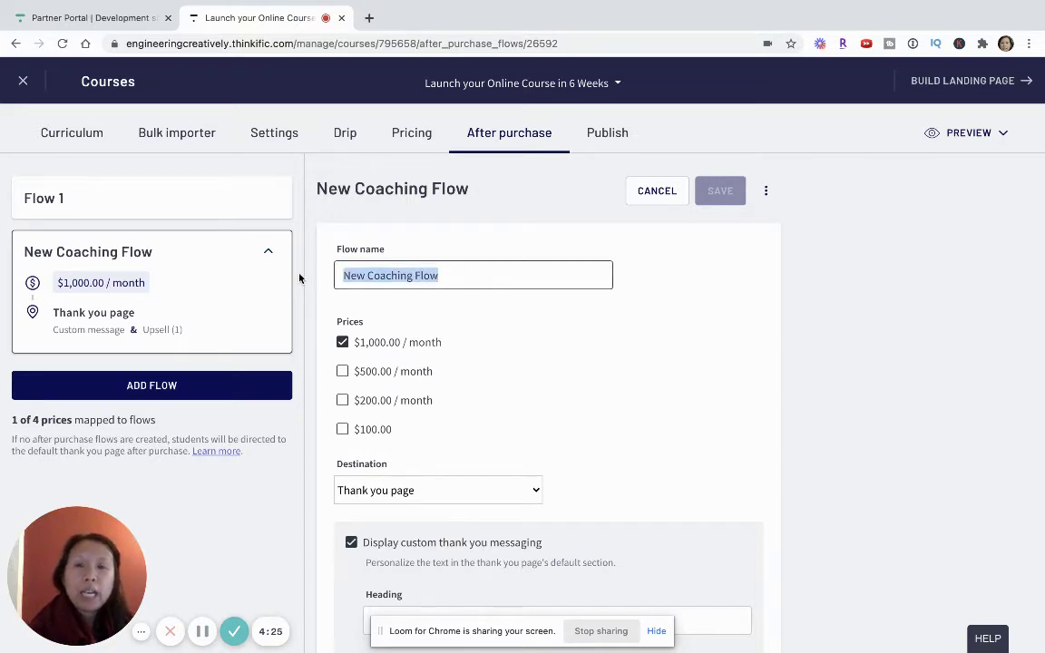
scroll(548, 400, down, 2)
scroll(548, 400, down, 2)
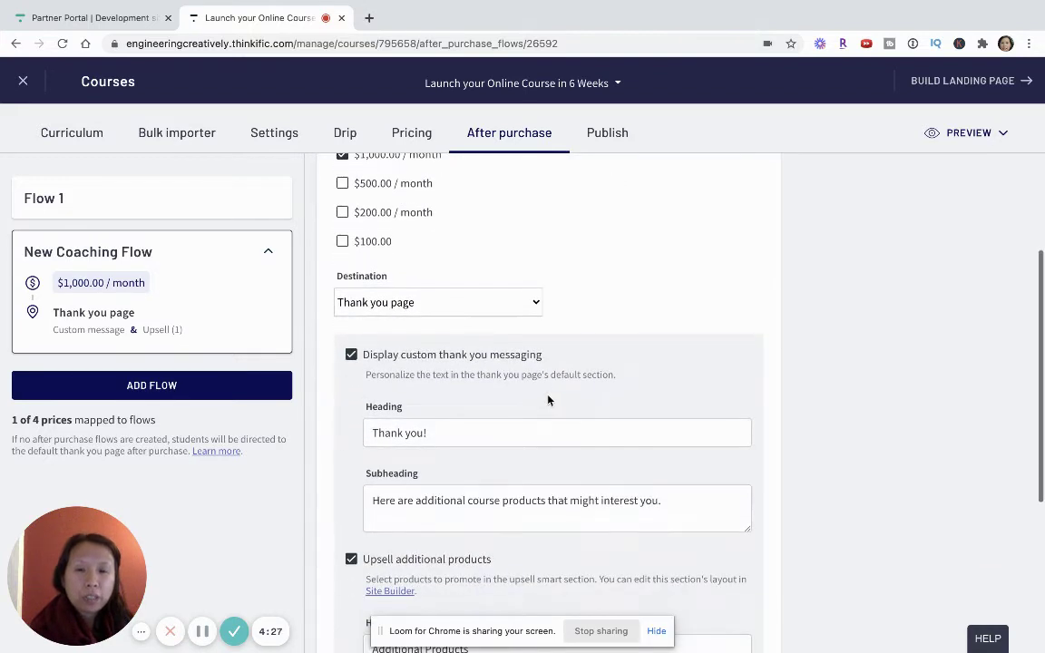
scroll(550, 401, down, 1)
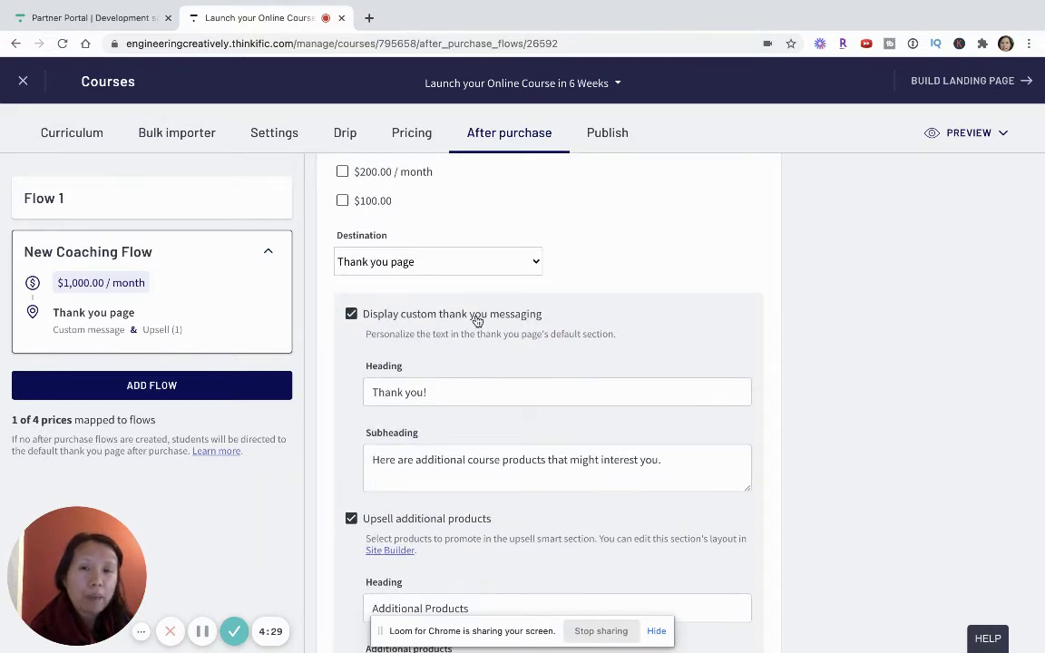
click(461, 392)
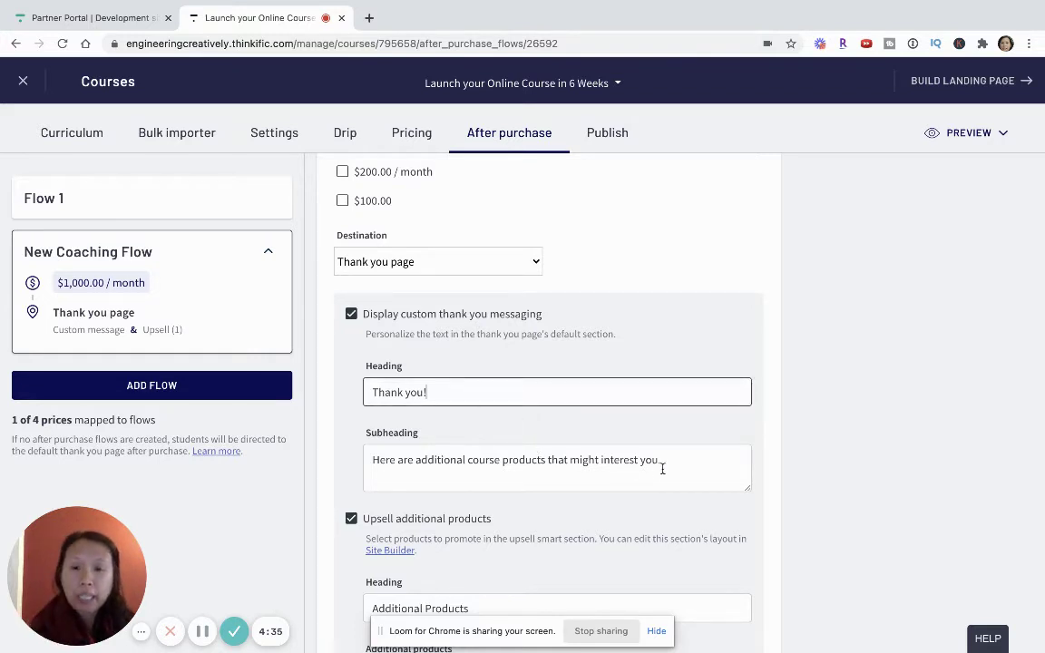
- Change the heading of the flow's upsell section to "Additional Course & EBook Products"
scroll(663, 469, down, 2)
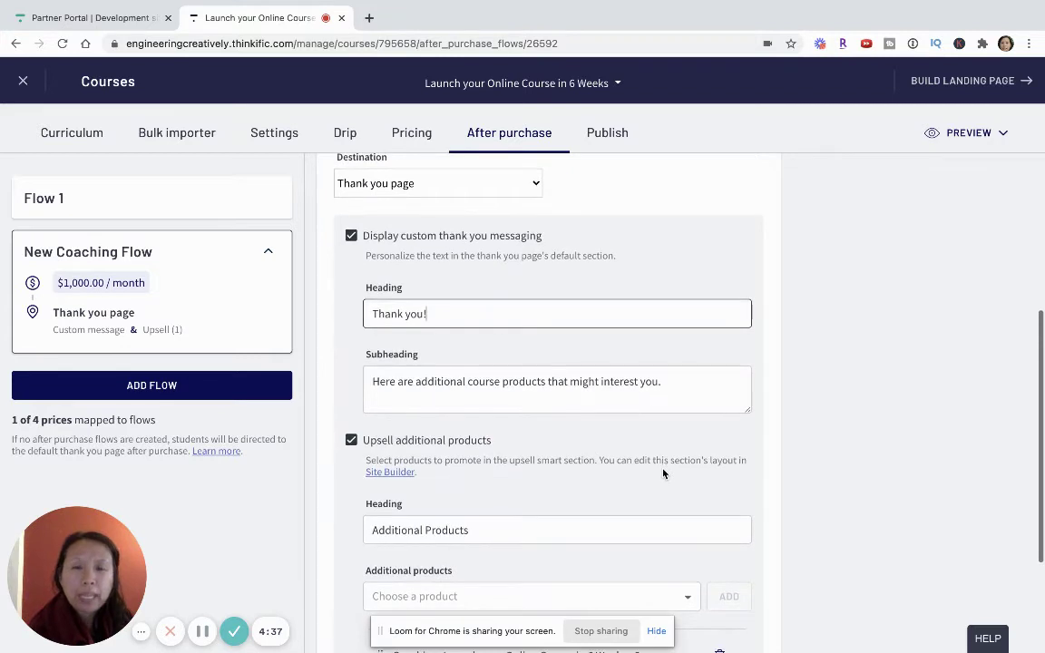
scroll(481, 459, down, 2)
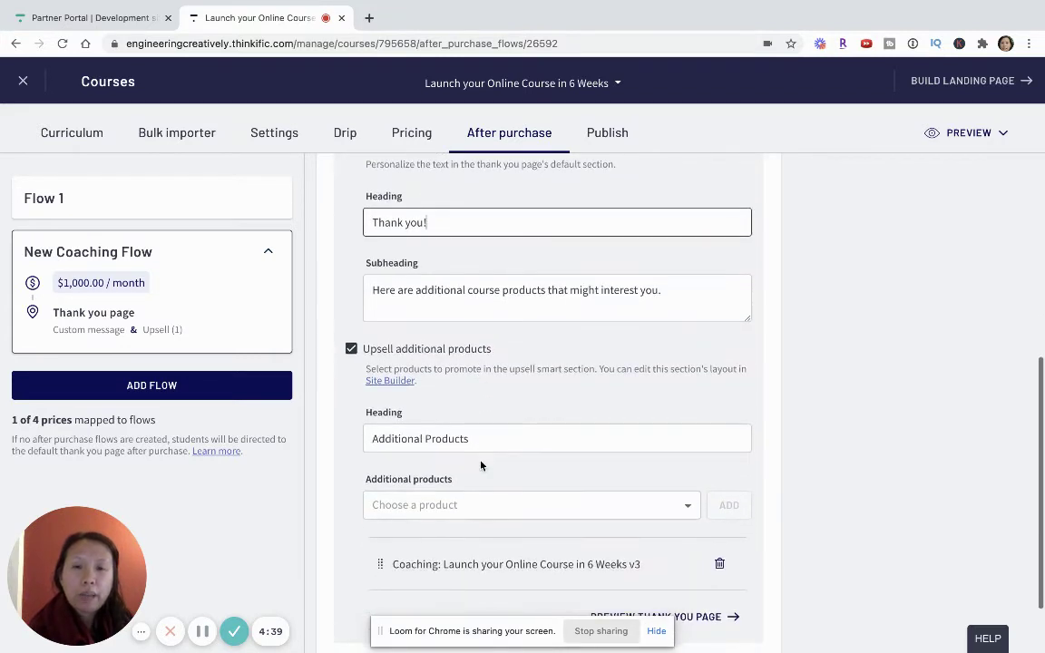
click(426, 440)
text(Course )
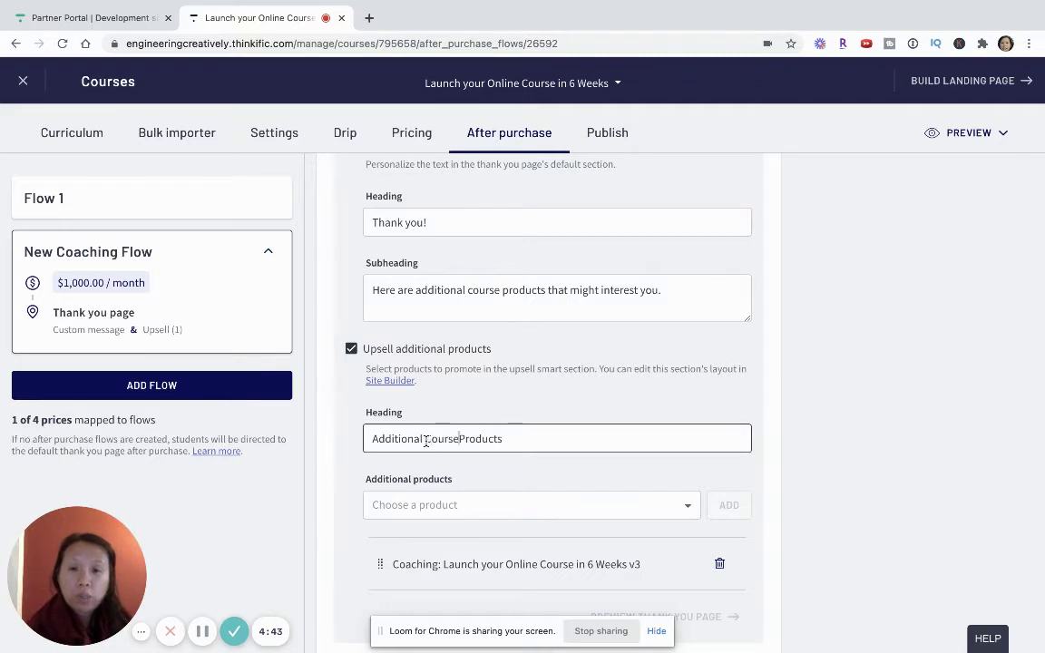
text(& )
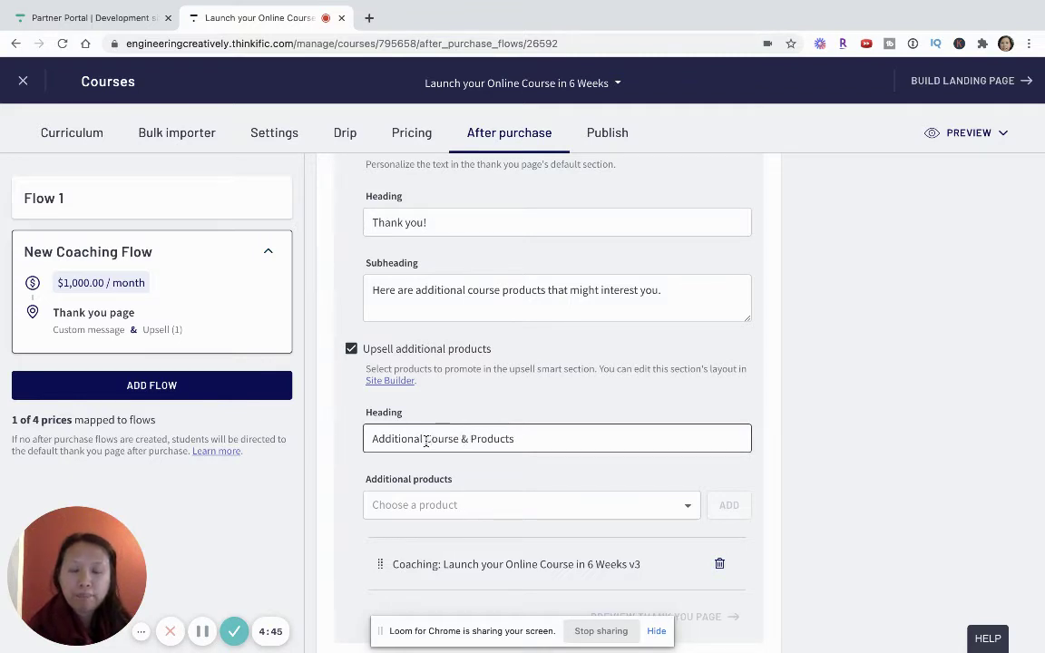
text(EBook)
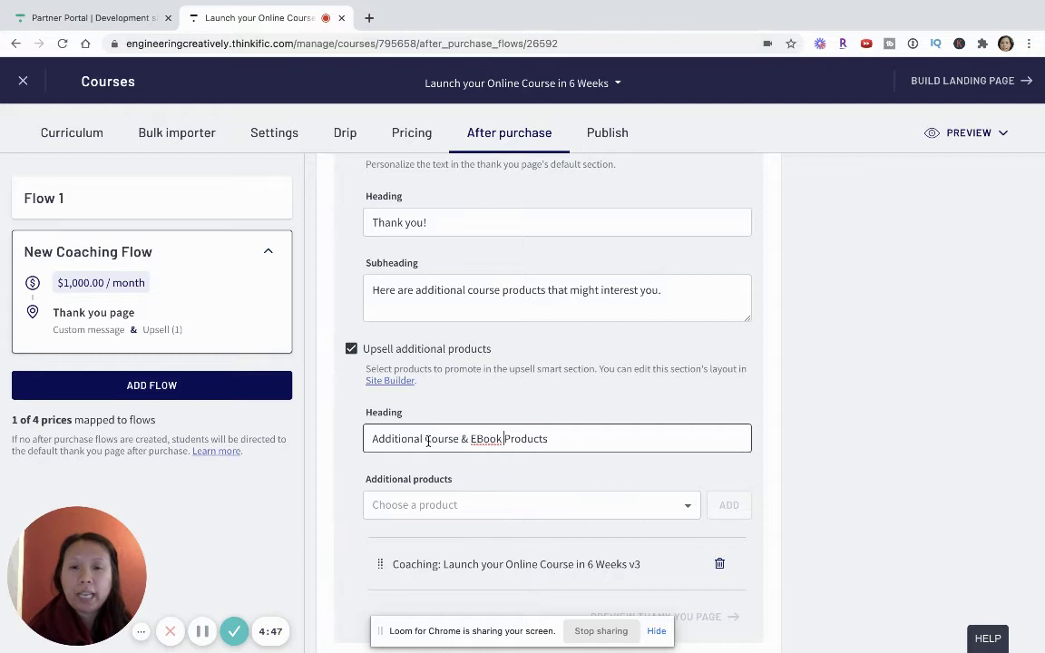
- Replace the "Coaching: Launch your Online Course in 6 Weeks v3" upsell with the Coaching product in the additional products
scroll(520, 424, down, 3)
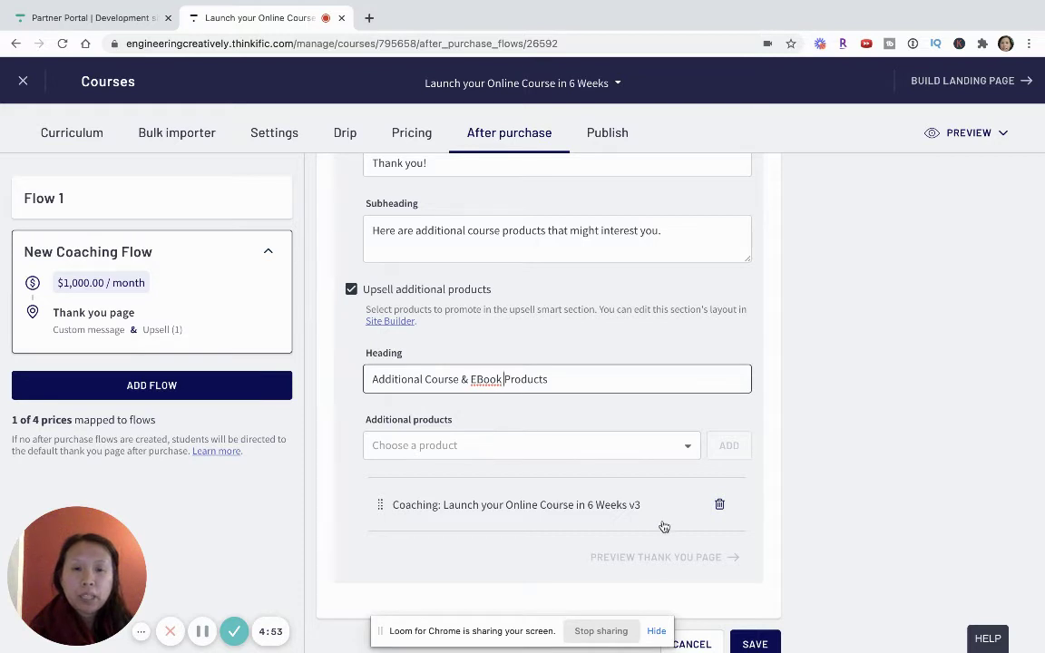
click(522, 449)
text(coachi)
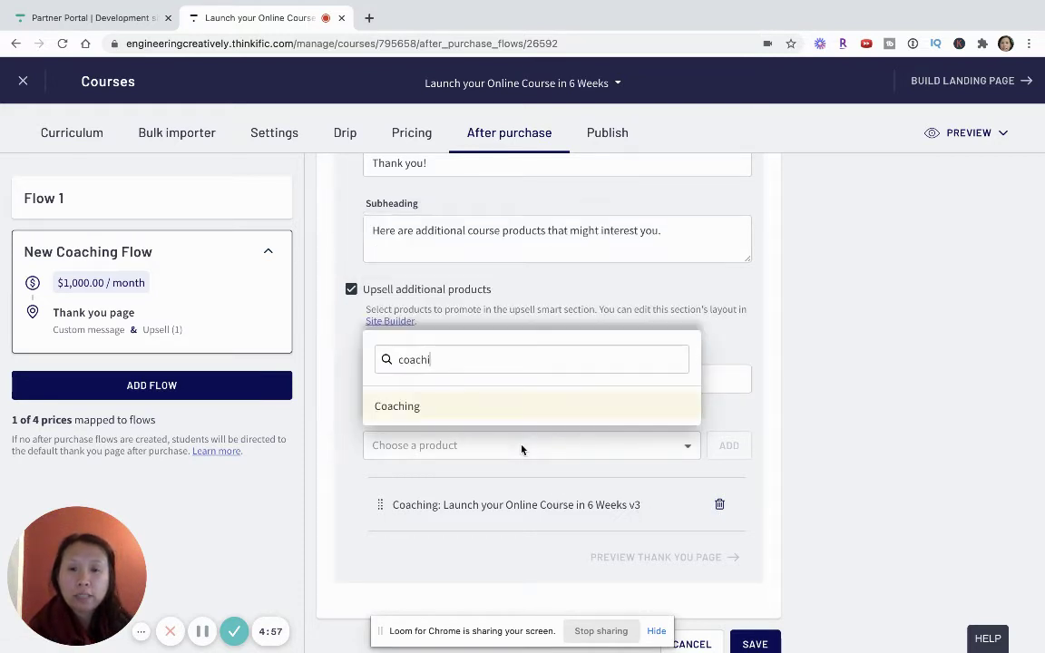
click(401, 406)
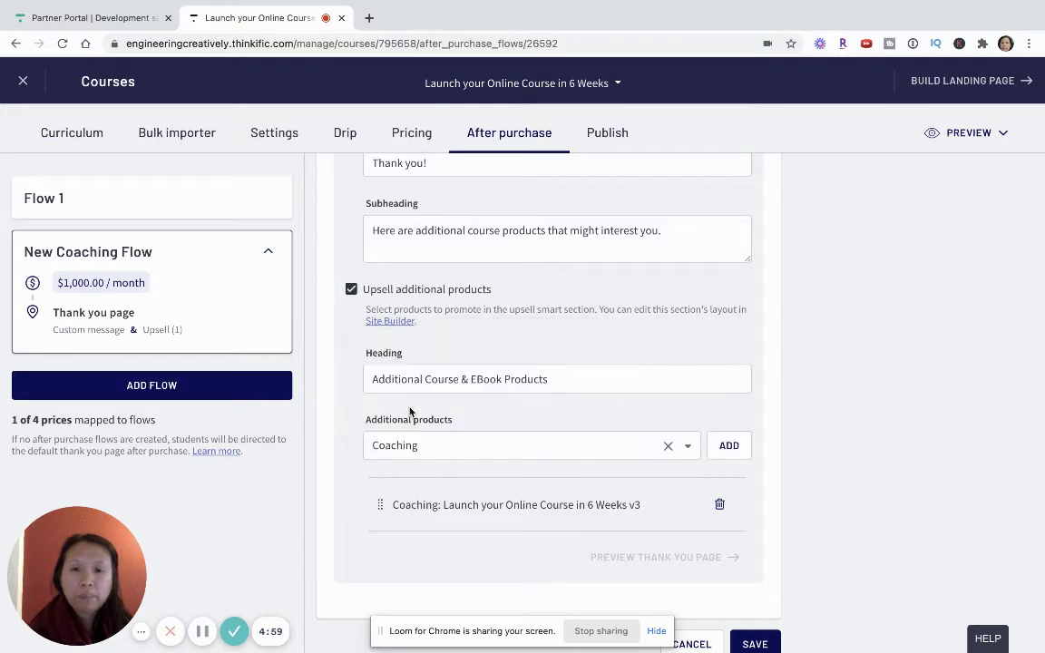
click(728, 445)
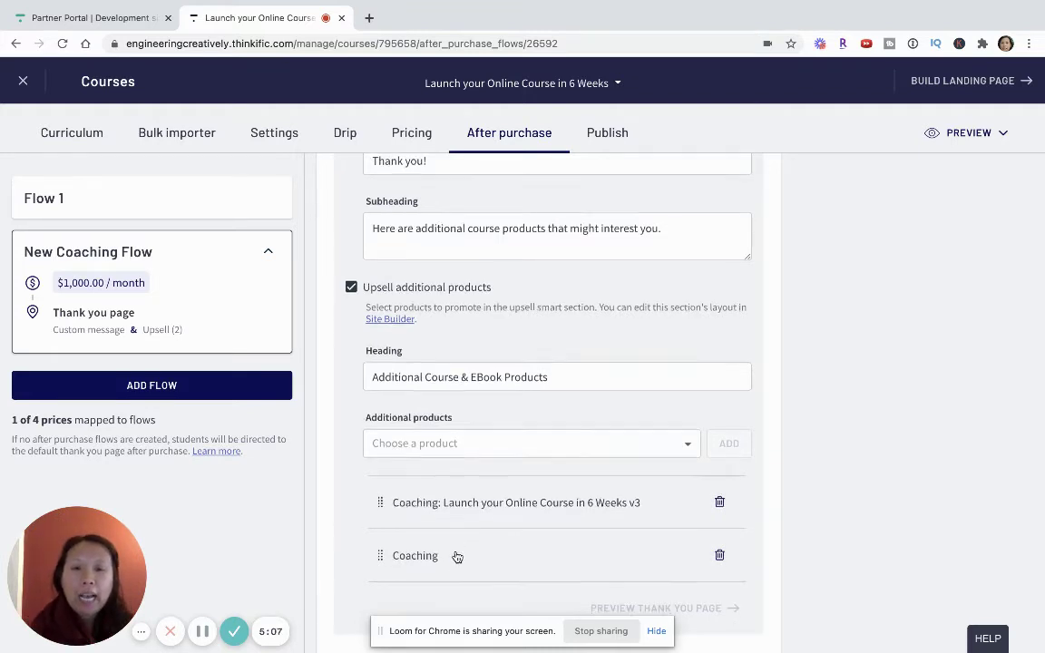
scroll(458, 557, down, 1)
click(722, 477)
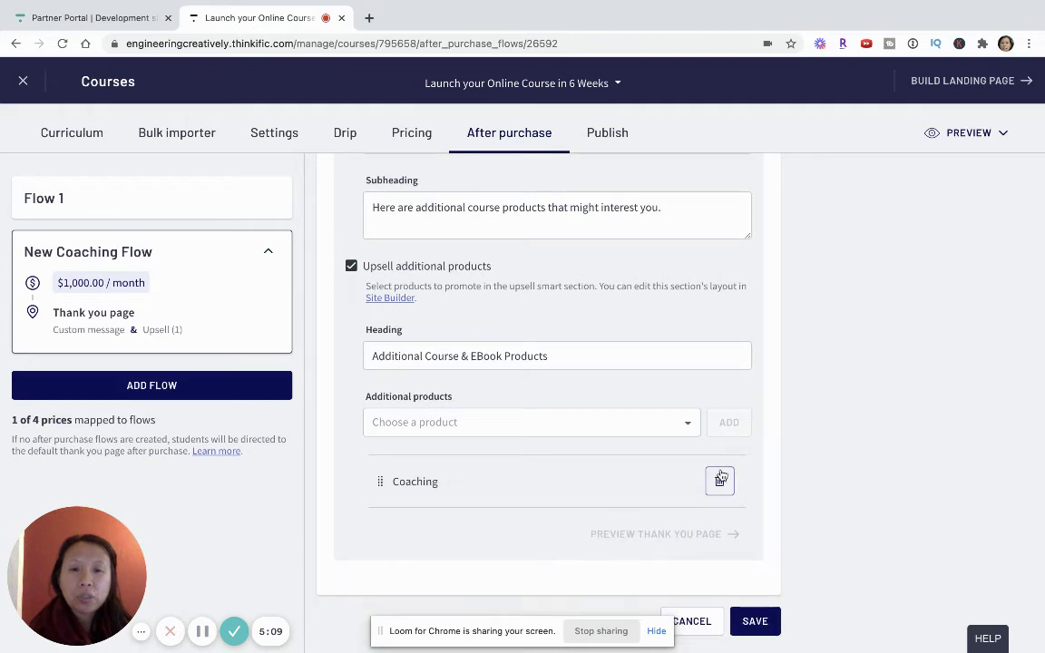
- Add "Assessment for Building Digital Products Certification" as an additional upsell product and save the flow
click(561, 427)
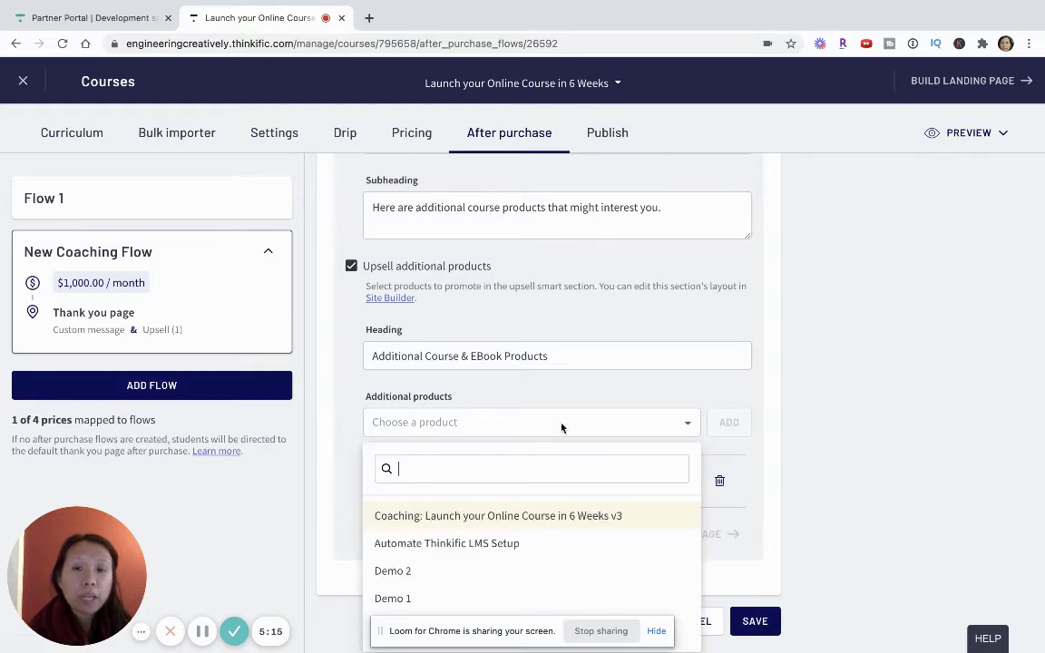
text(ass)
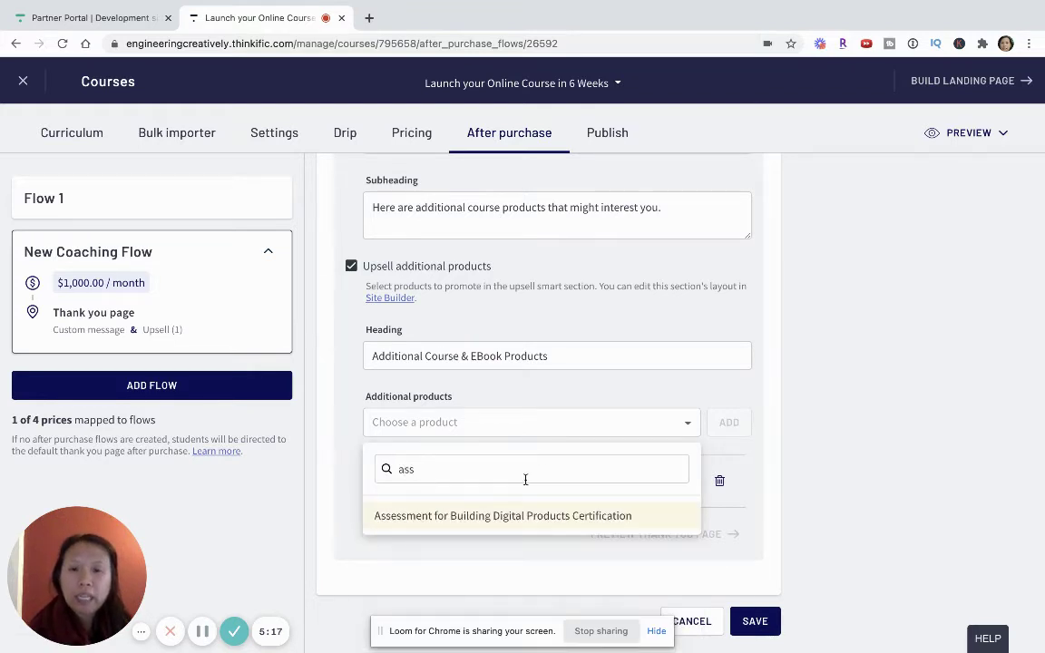
click(519, 520)
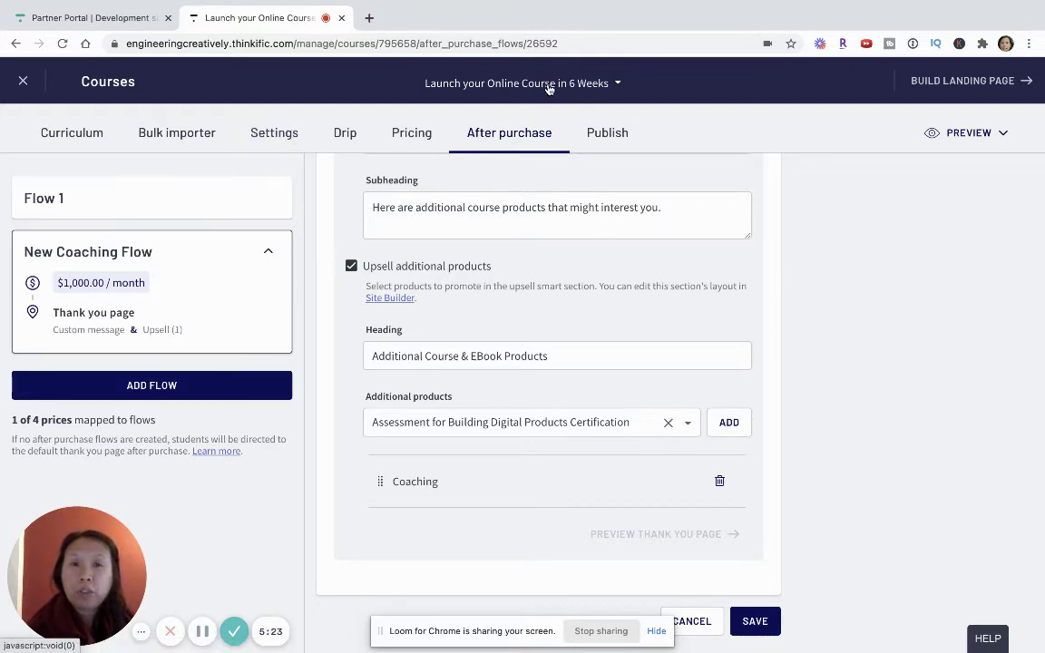
click(734, 422)
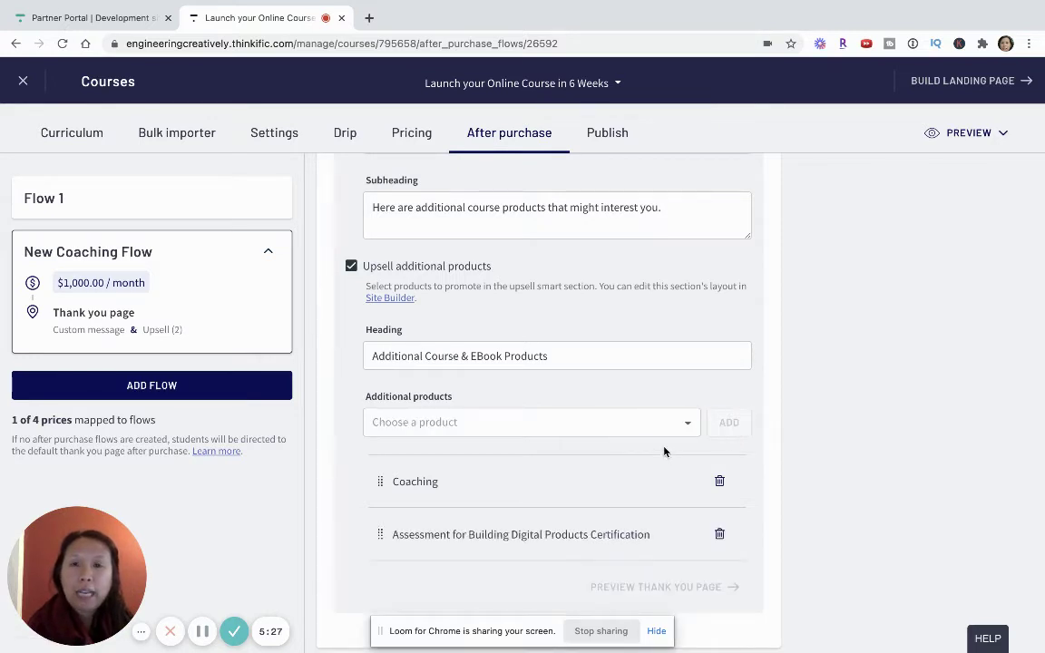
scroll(664, 451, down, 1)
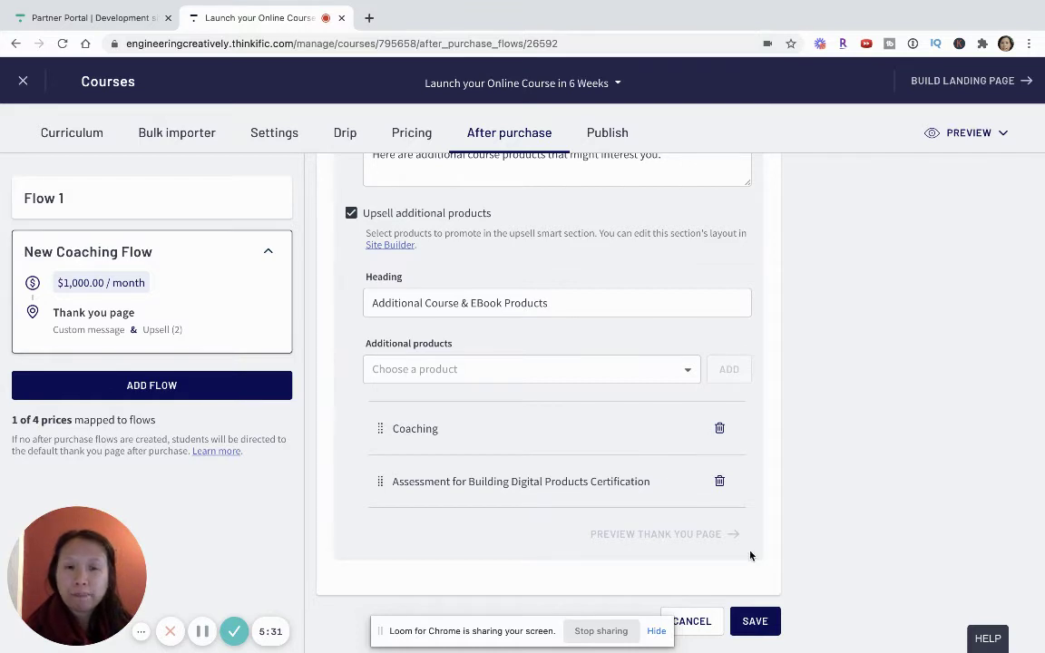
click(760, 624)
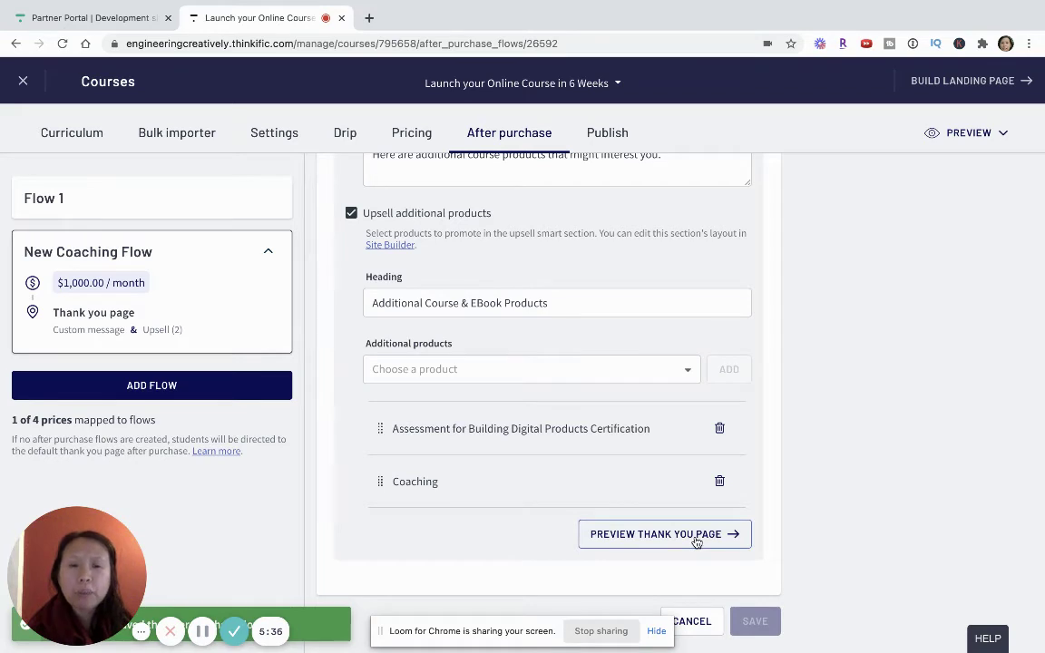
- Preview the flow's thank-you page, accepting cookies, and follow Start Learning into the course before closing the preview
click(697, 537)
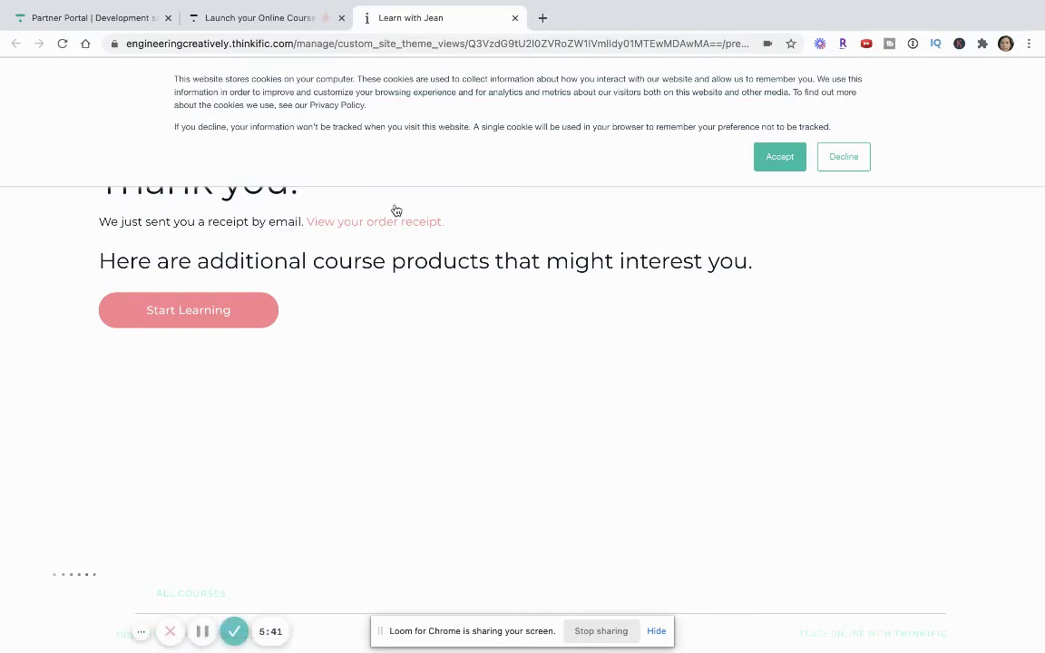
click(779, 157)
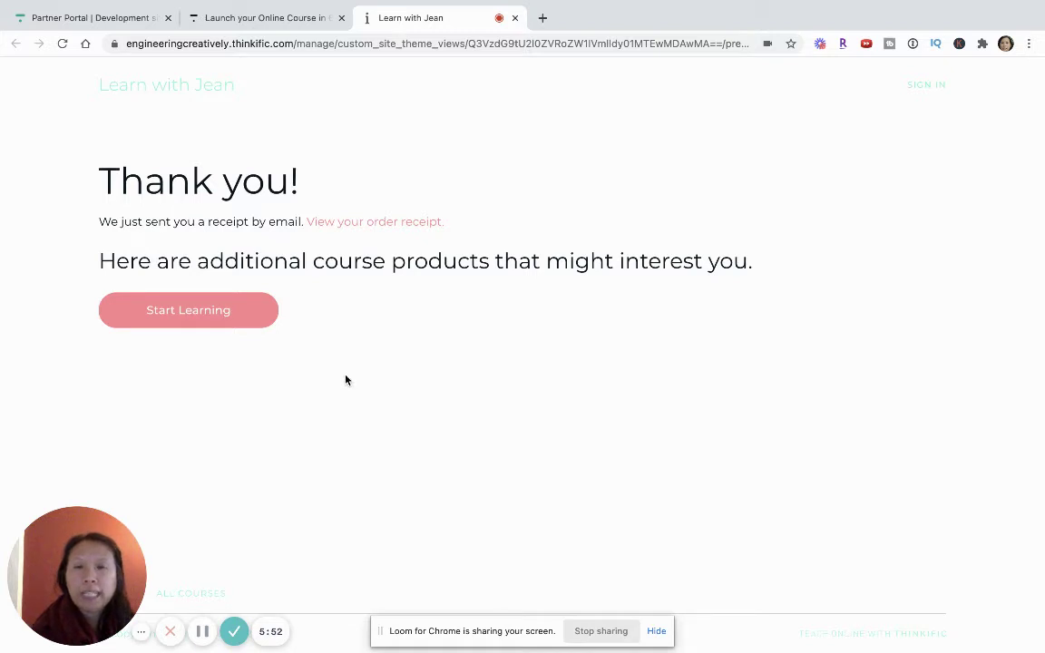
mouse_move(269, 36)
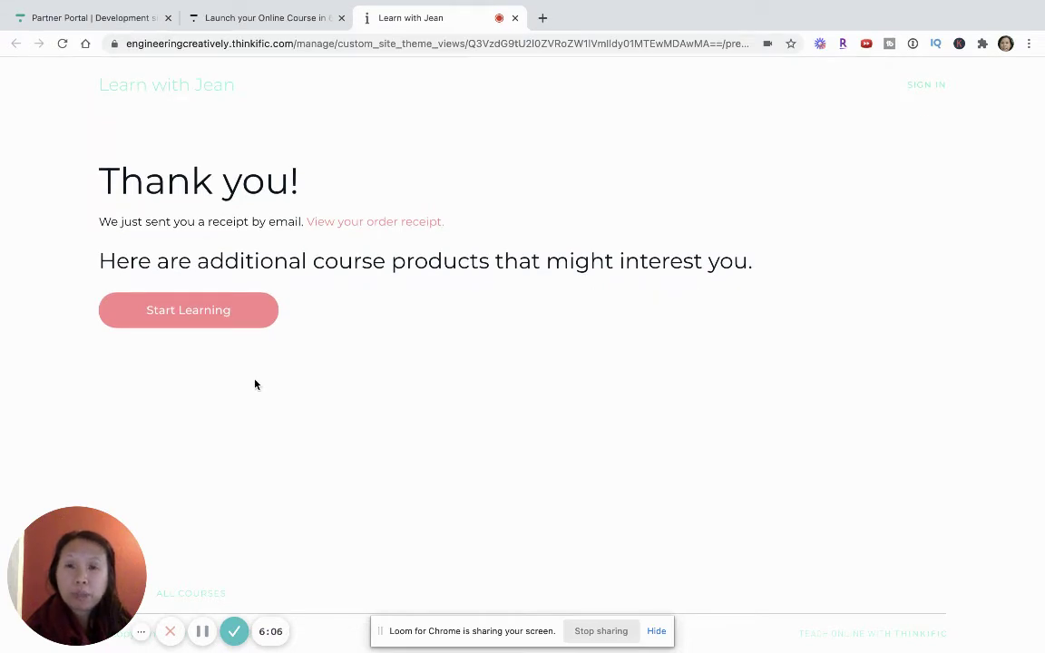
click(184, 311)
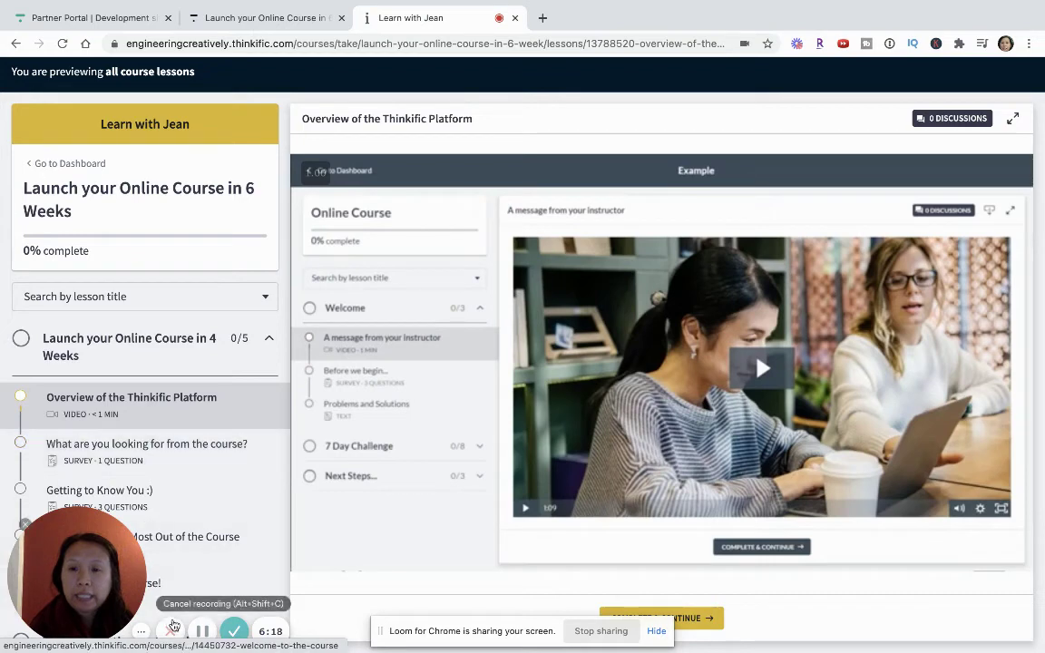
key(ctrl+w)
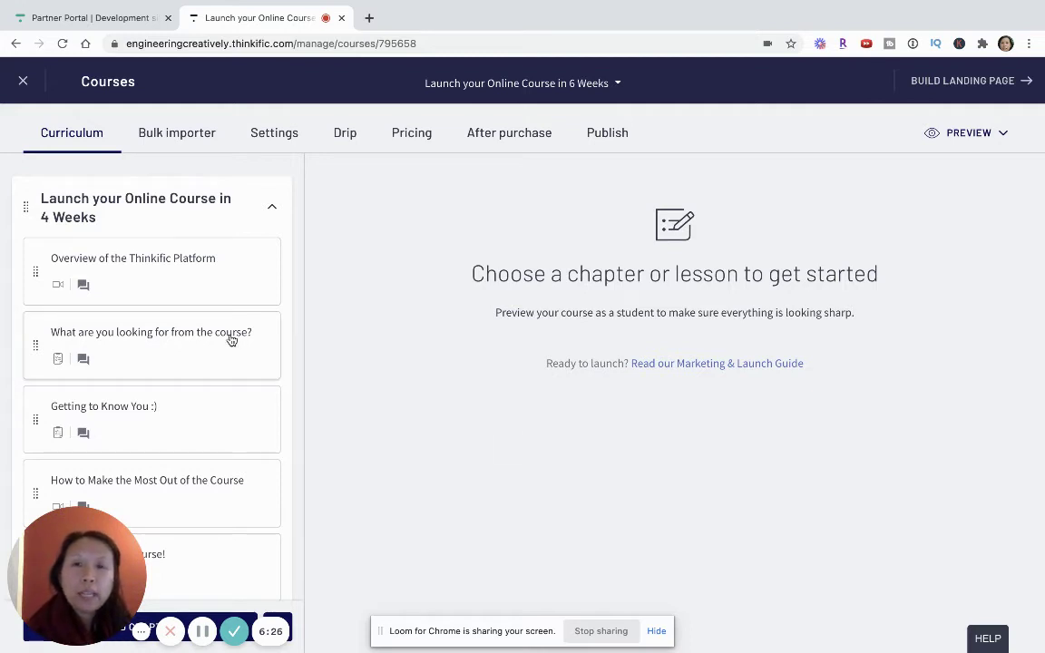
- Open the landing page builder for the Launch your Online Course in 6 Weeks course
scroll(231, 339, down, 10)
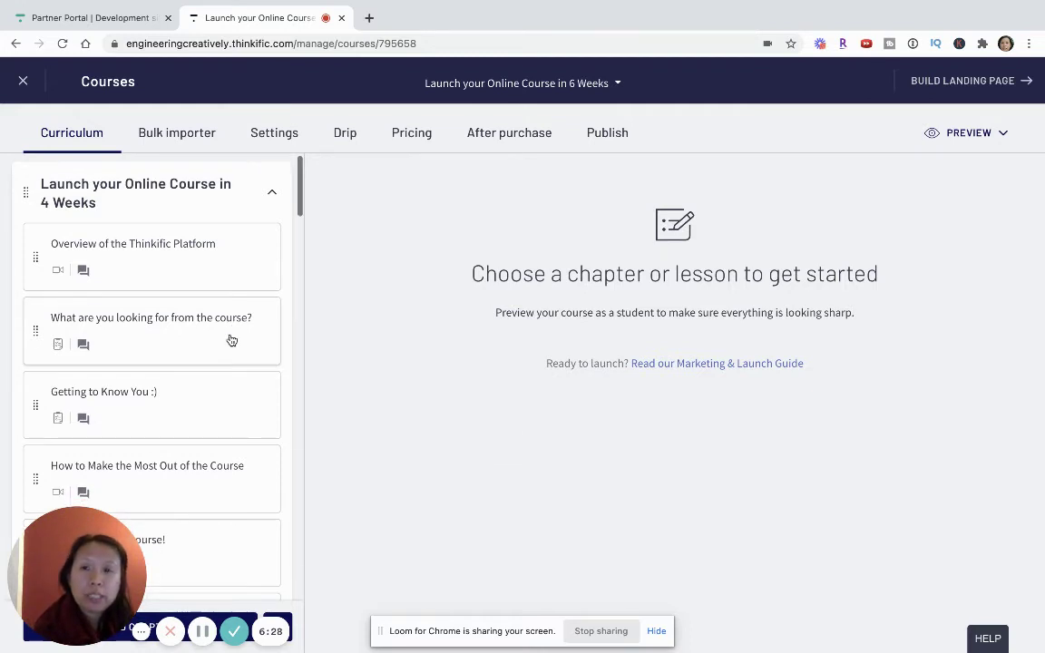
scroll(231, 339, down, 10)
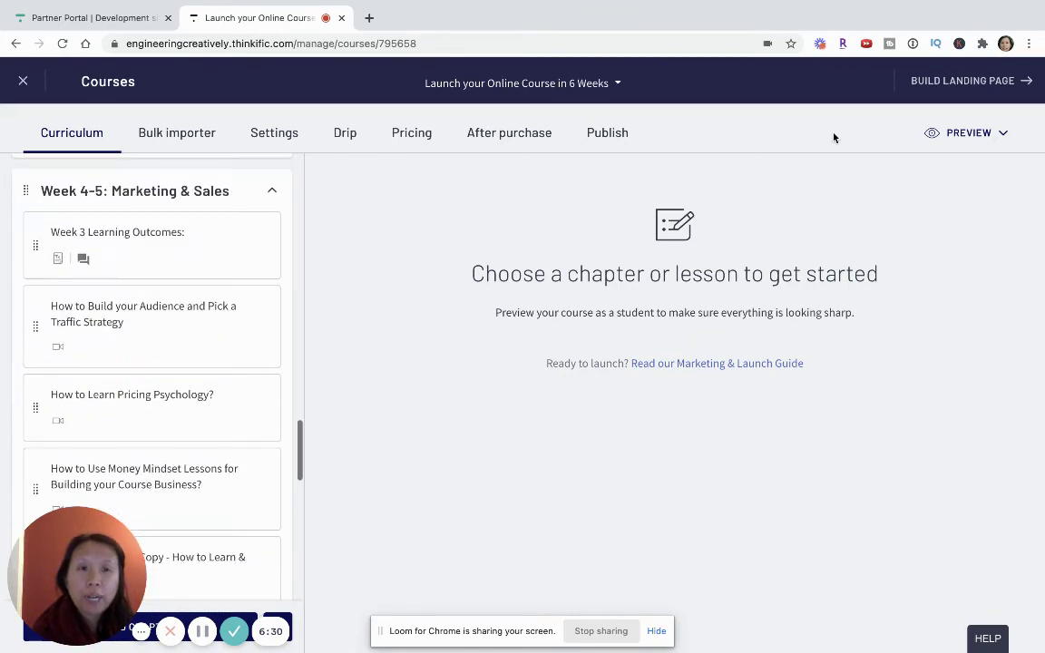
click(975, 90)
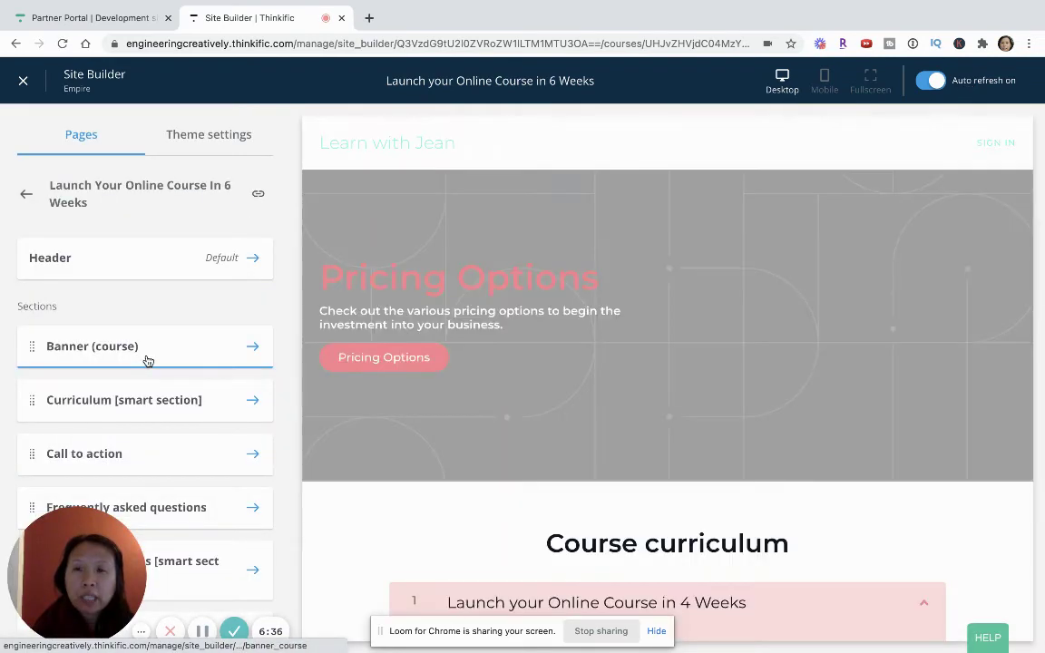
- Review the landing page's sections from the banner and curriculum down to the pricing options and additional products
scroll(148, 363, down, 1)
scroll(147, 362, down, 1)
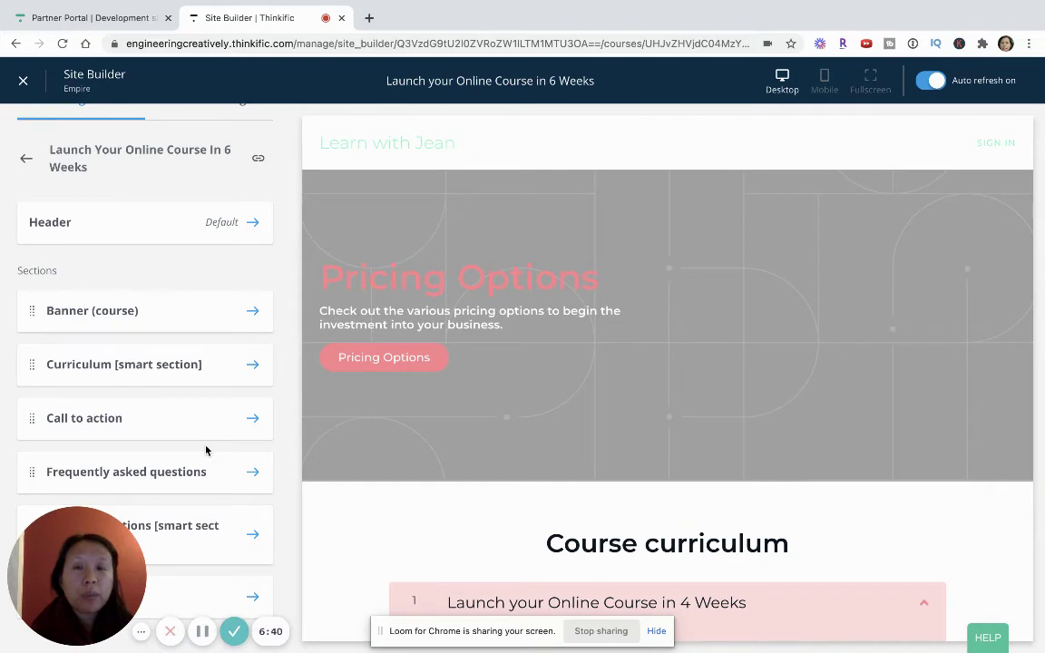
scroll(195, 431, down, 3)
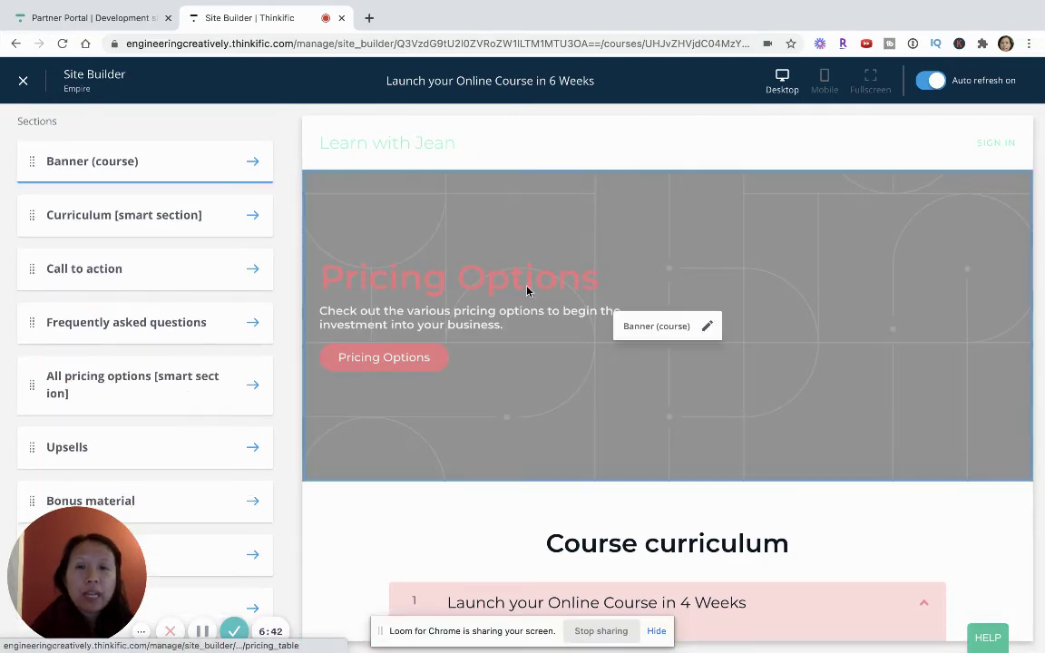
scroll(527, 291, down, 3)
scroll(528, 291, down, 10)
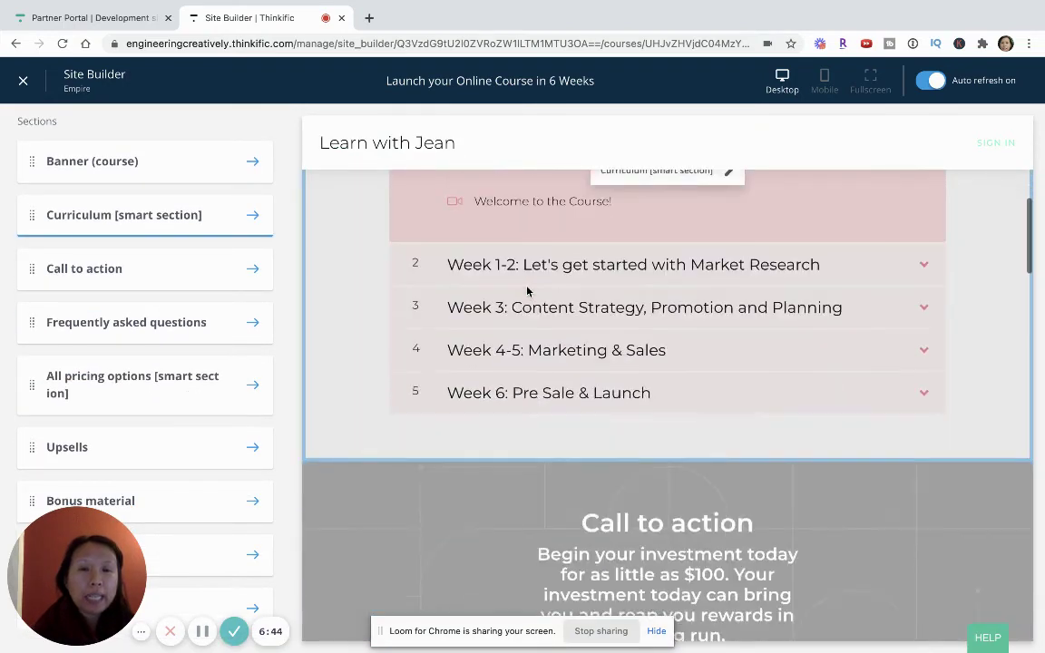
scroll(528, 290, down, 8)
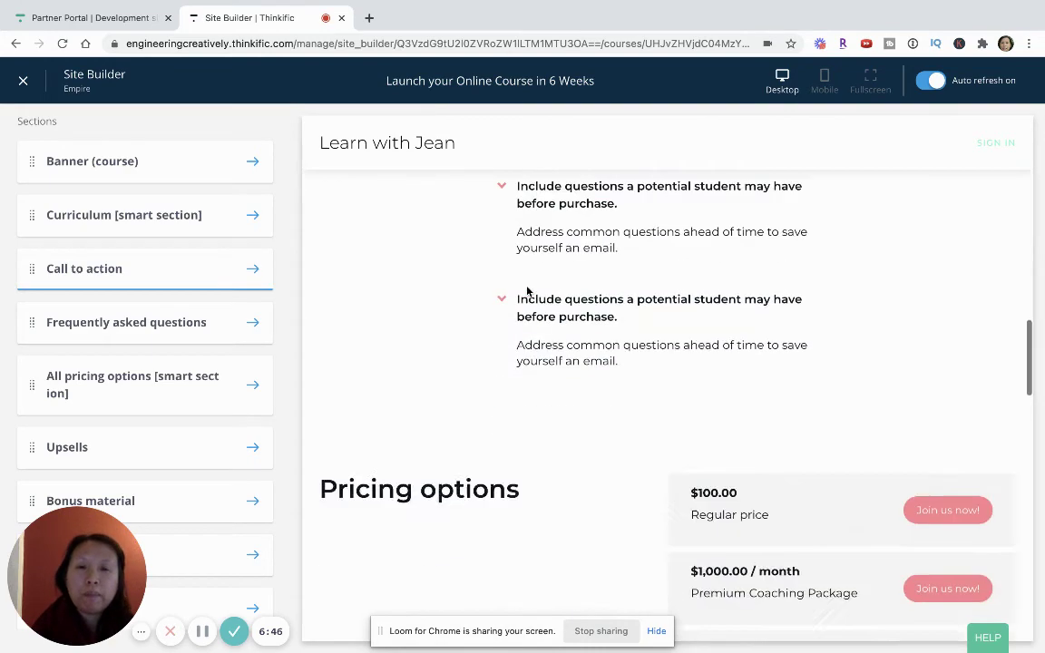
scroll(527, 291, down, 3)
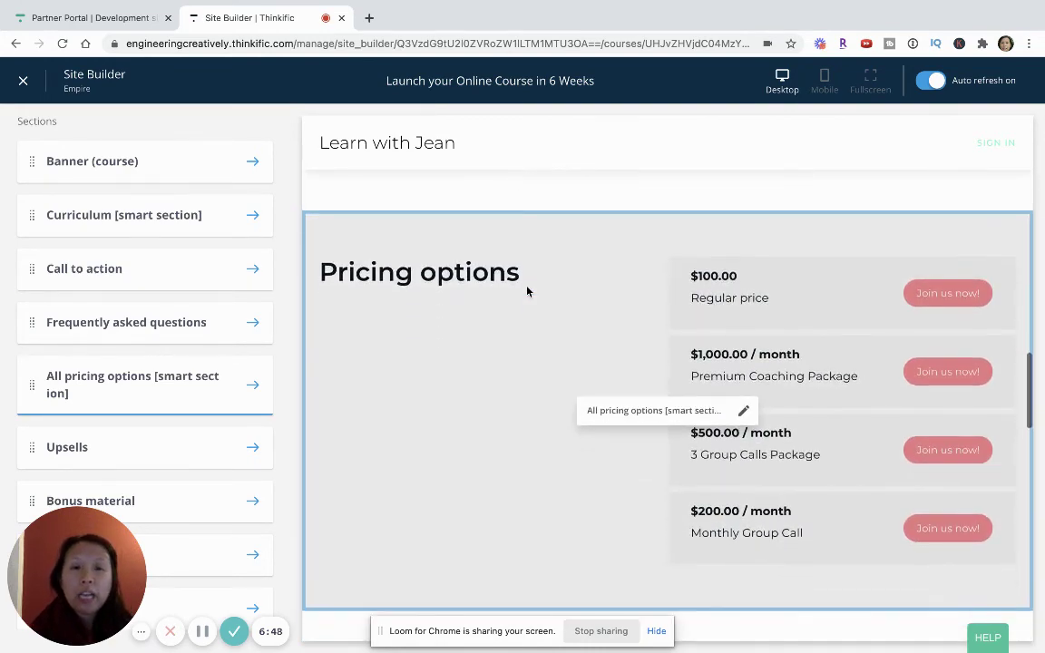
scroll(482, 458, down, 3)
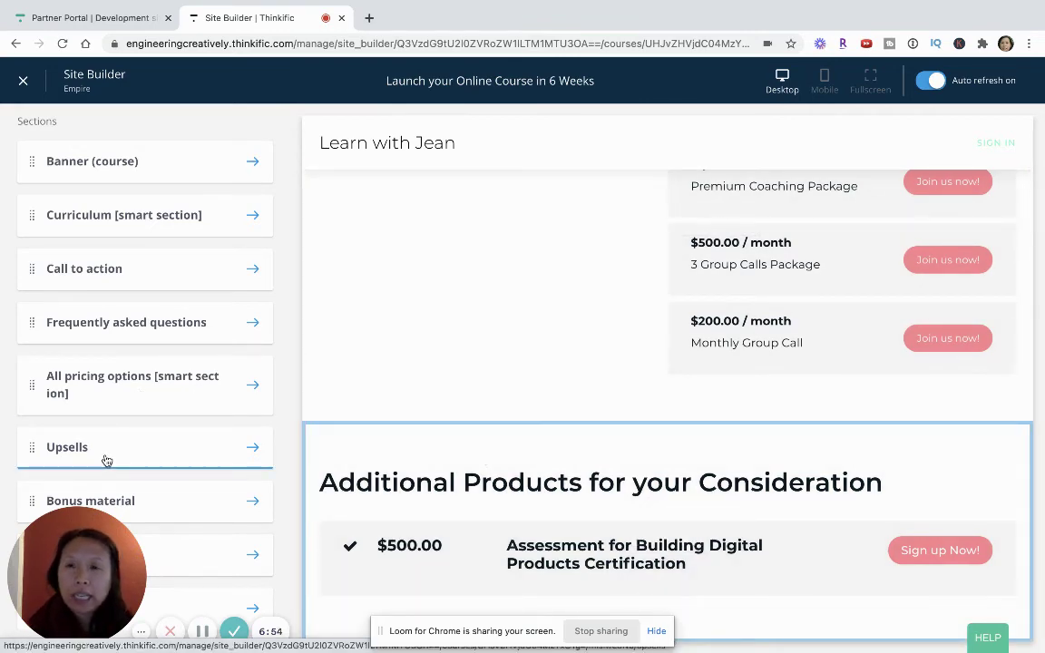
- Change the heading of the landing page's Upsells section to "Check out these other courses!"
click(103, 459)
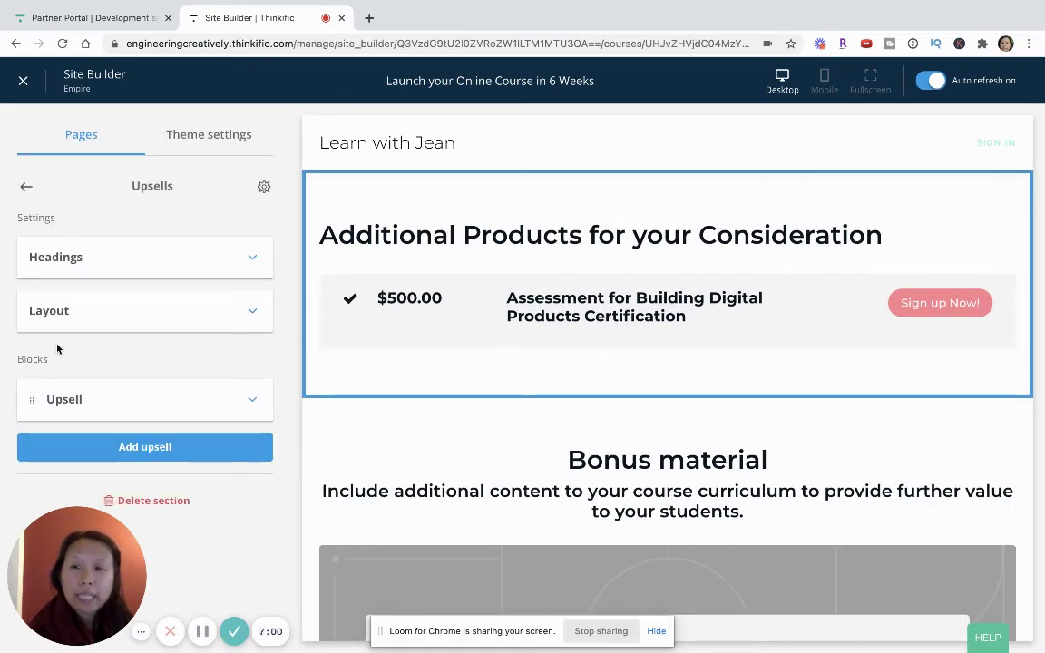
click(163, 267)
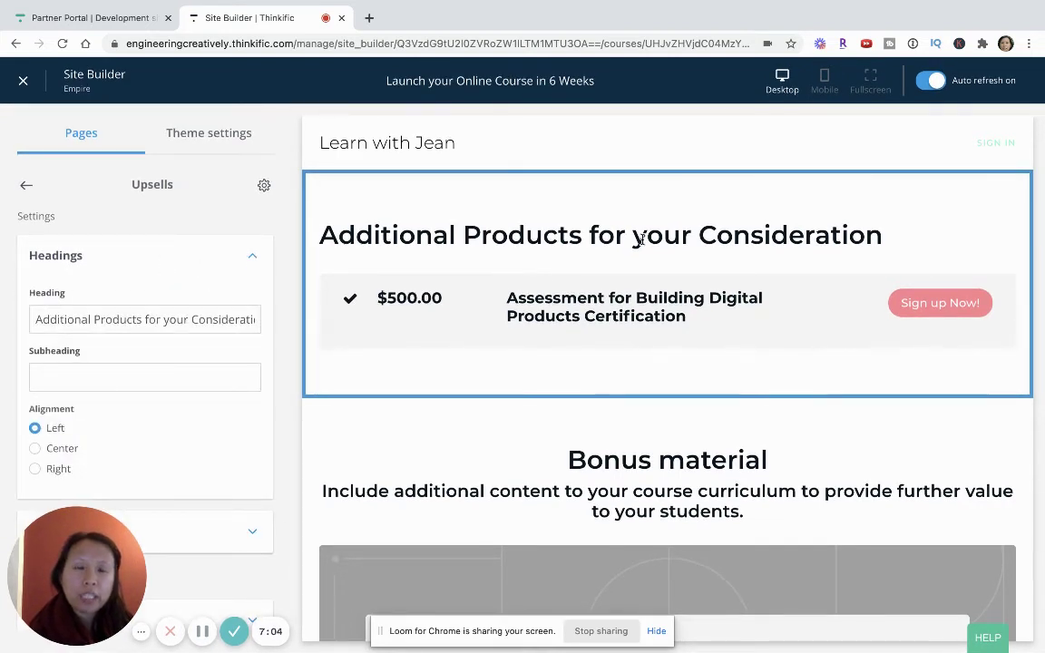
click(45, 324)
drag(36, 320, 345, 331)
text(Check out these other courses!)
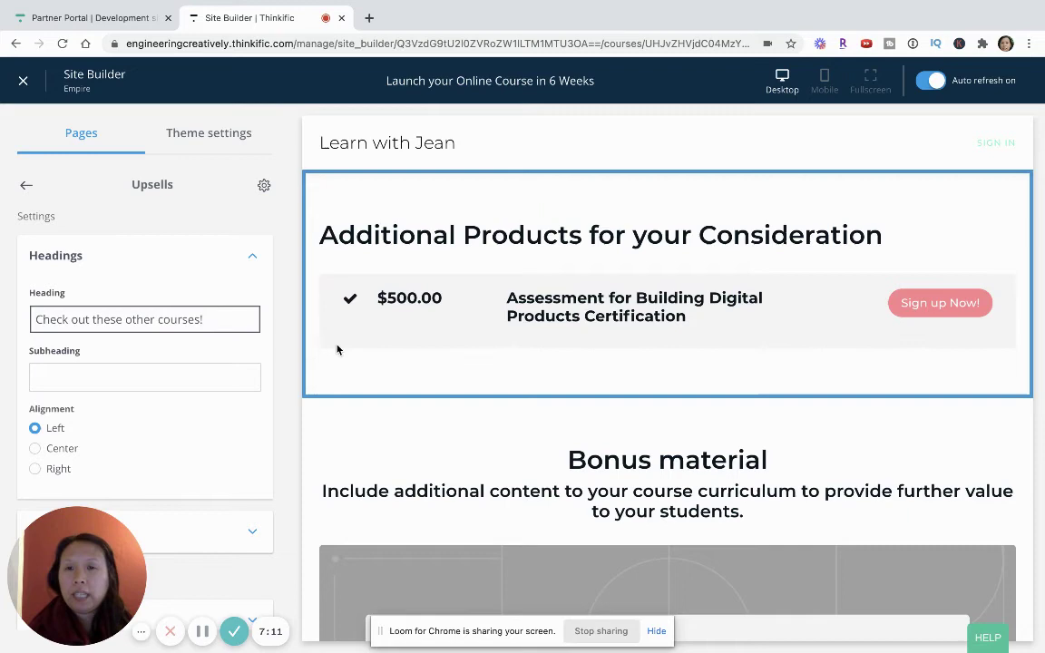
- Set the Upsells section's subheading to "These courses complement your purchase very well."
click(236, 380)
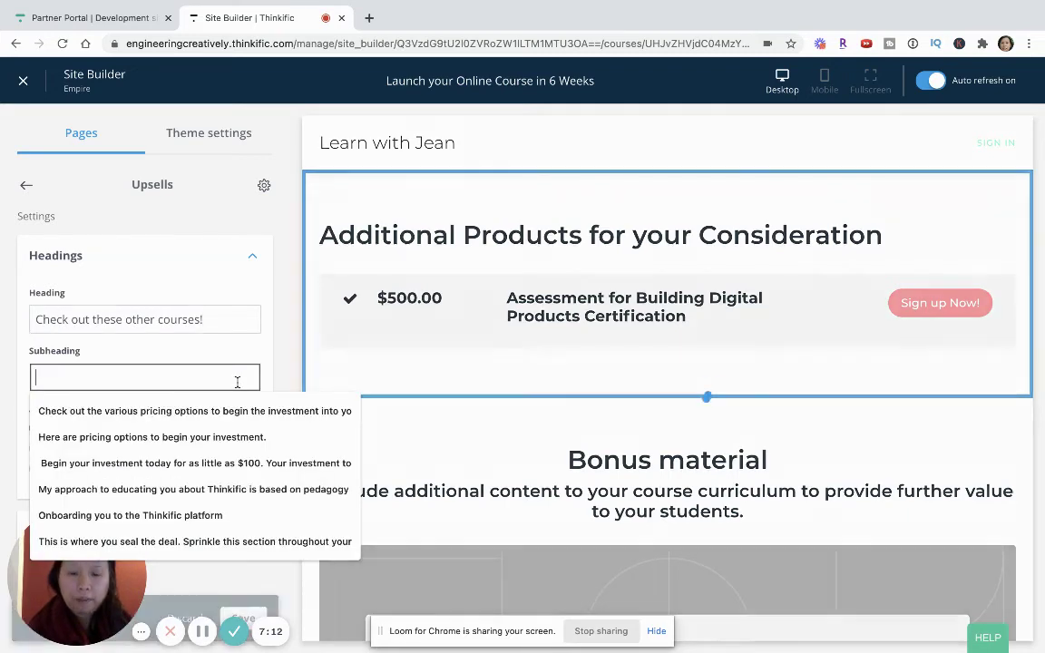
text(These are com)
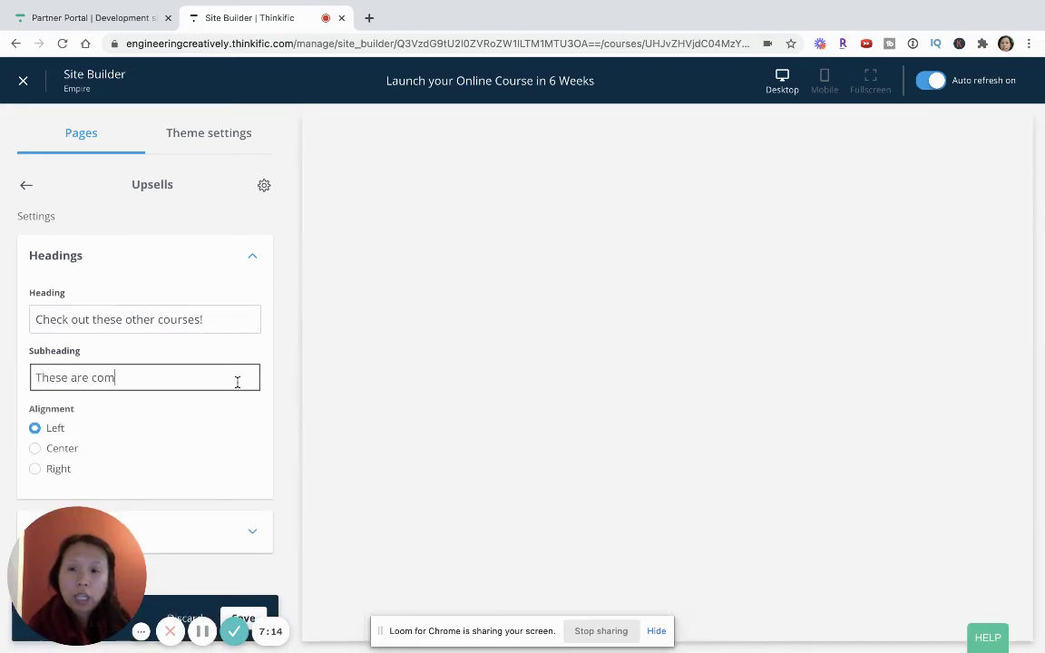
text(ple)
key(BackSpace)
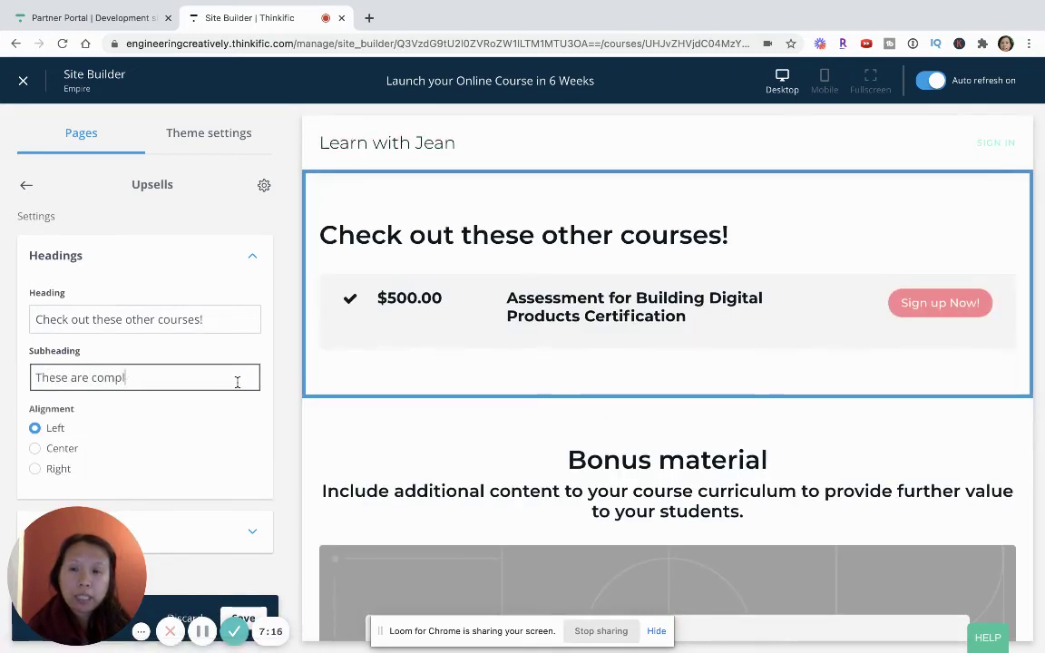
key(BackSpace)
key(BackSpace)
key(BackSpace)
key(BackSpace)
key(BackSpace)
key(BackSpace)
key(BackSpace)
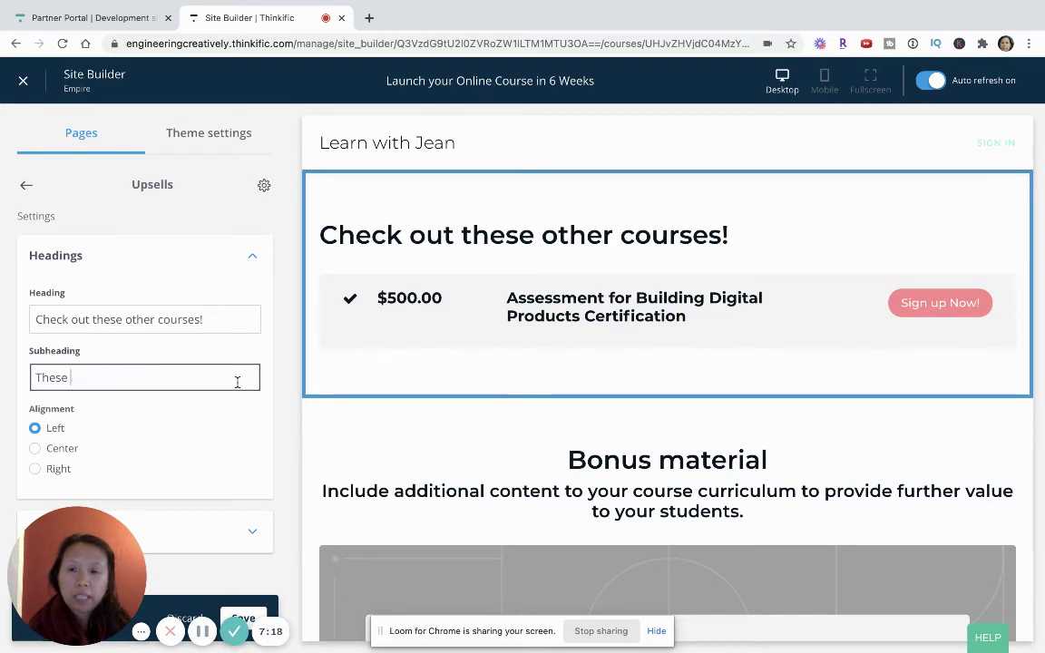
text(courses compleme)
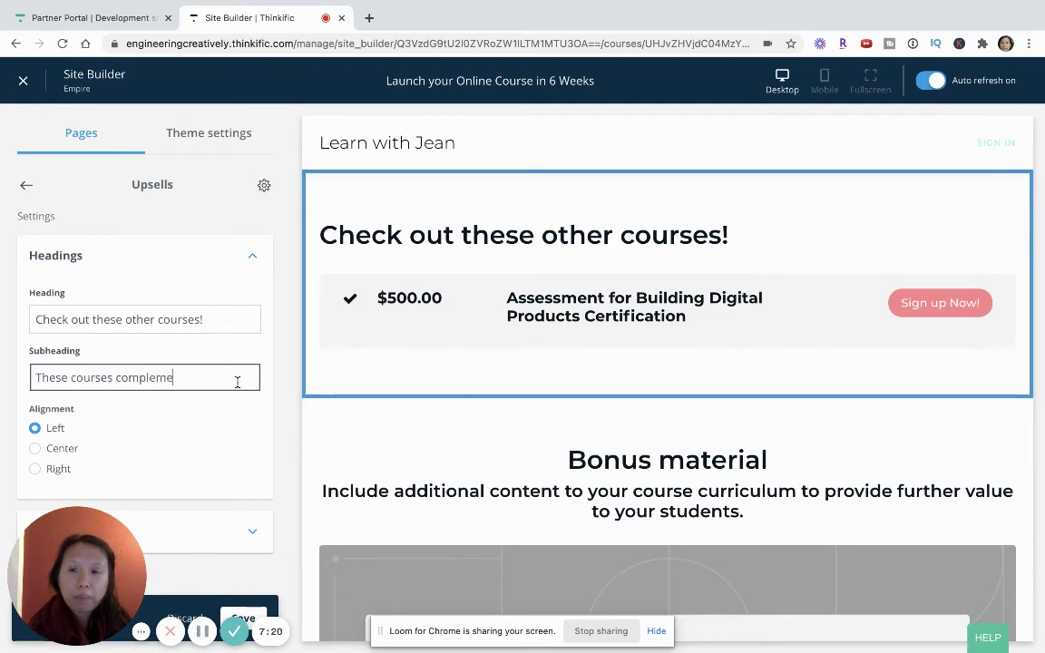
text(nt your purchase)
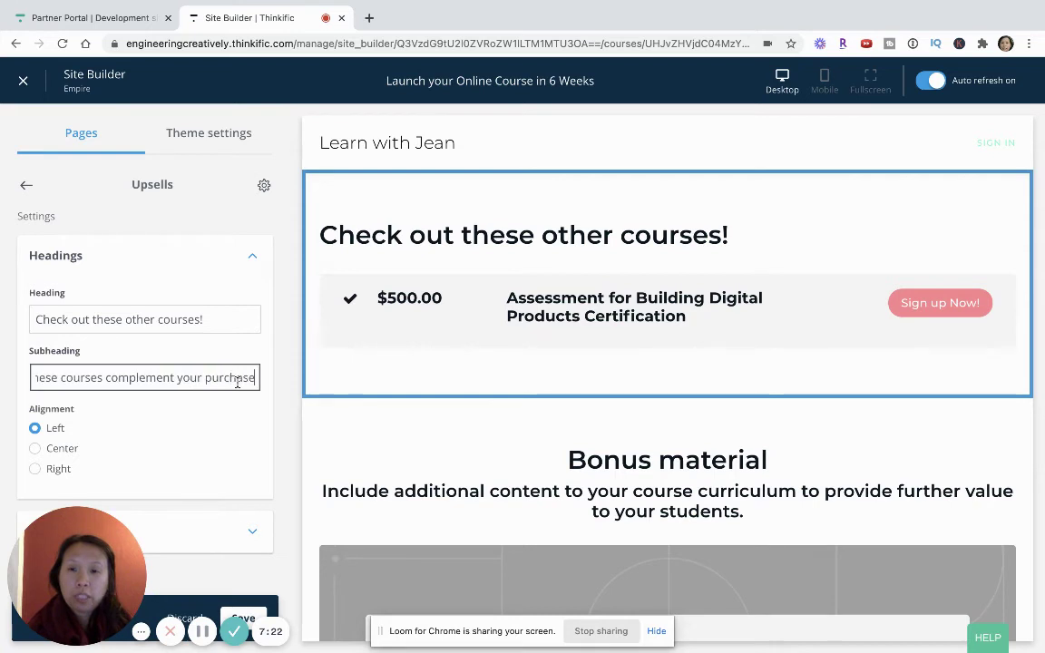
text( very well.)
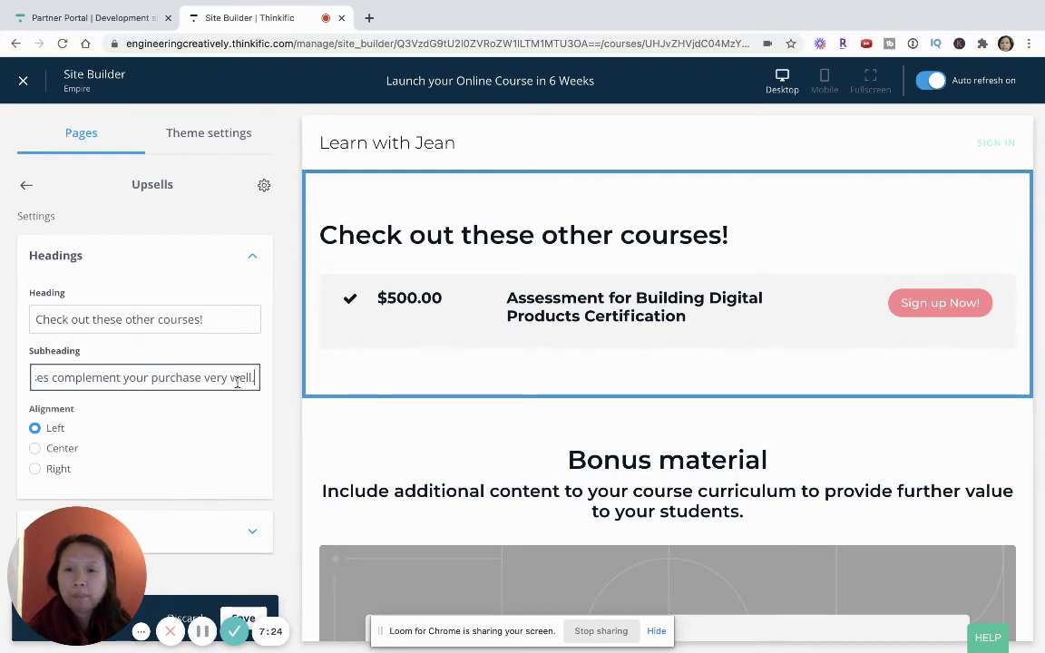
click(367, 434)
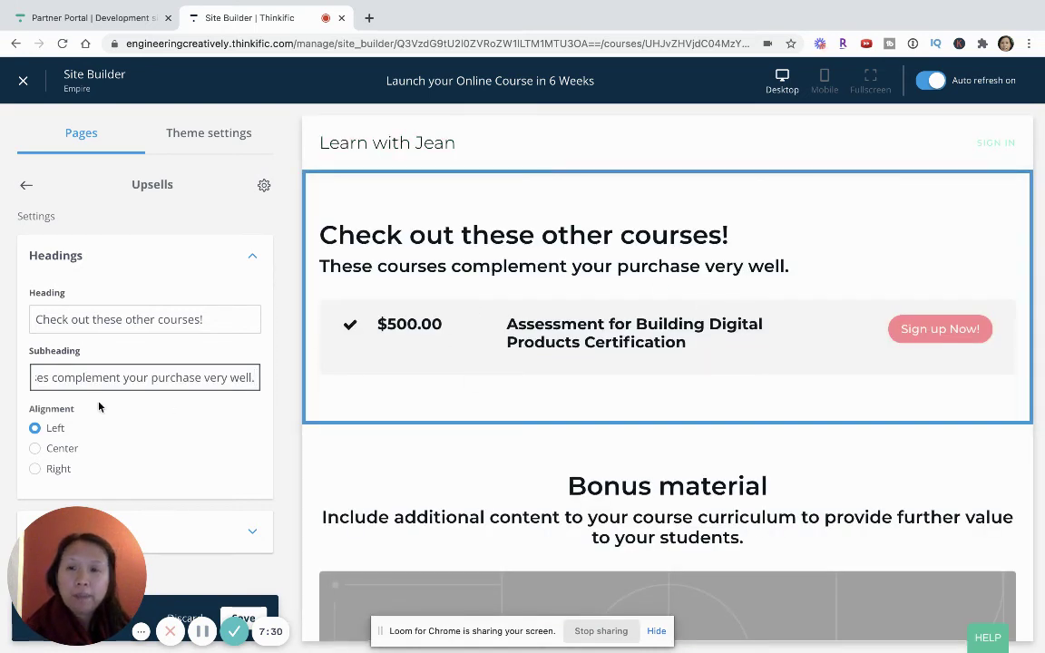
- Examine the Upsells section's layout options and the existing upsell's product, checkout price, description and button settings
scroll(100, 406, down, 2)
click(99, 406)
scroll(100, 407, down, 2)
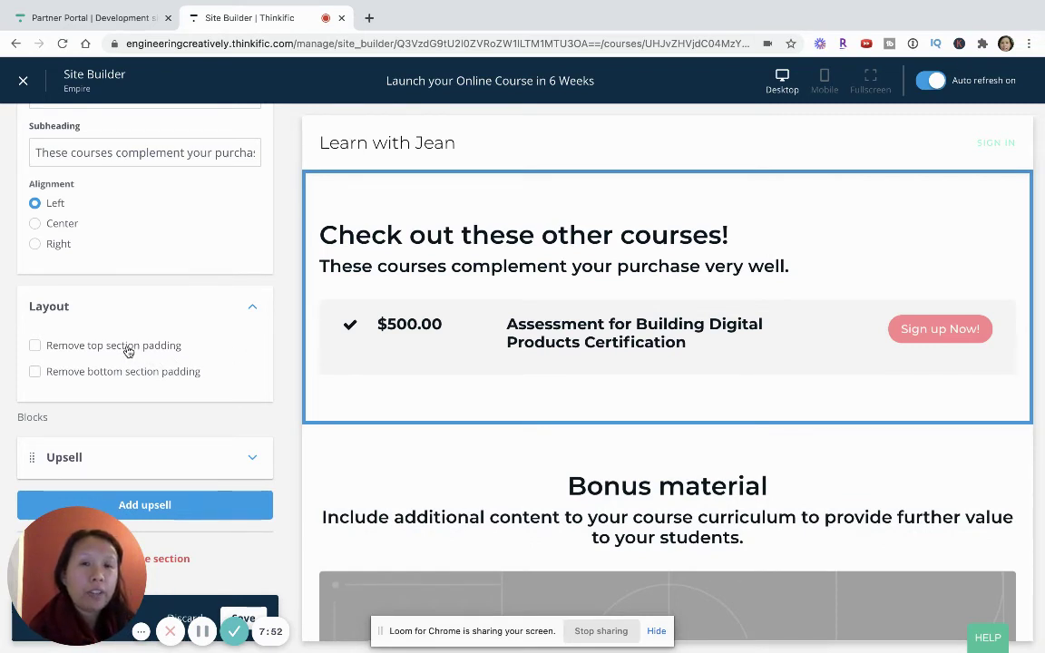
scroll(128, 352, down, 1)
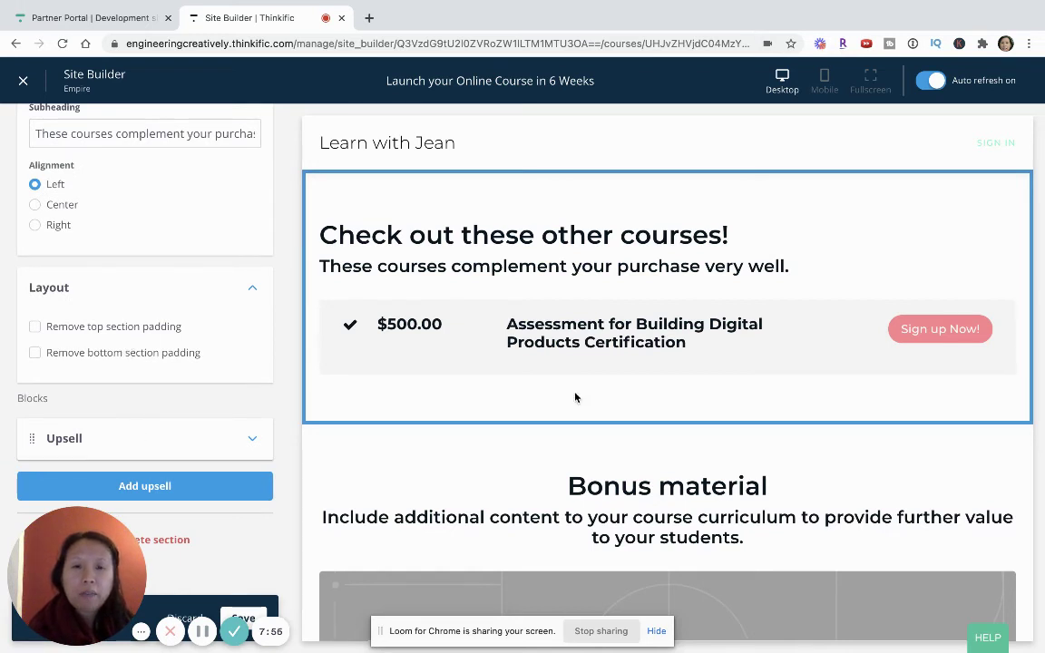
click(171, 450)
scroll(171, 449, down, 5)
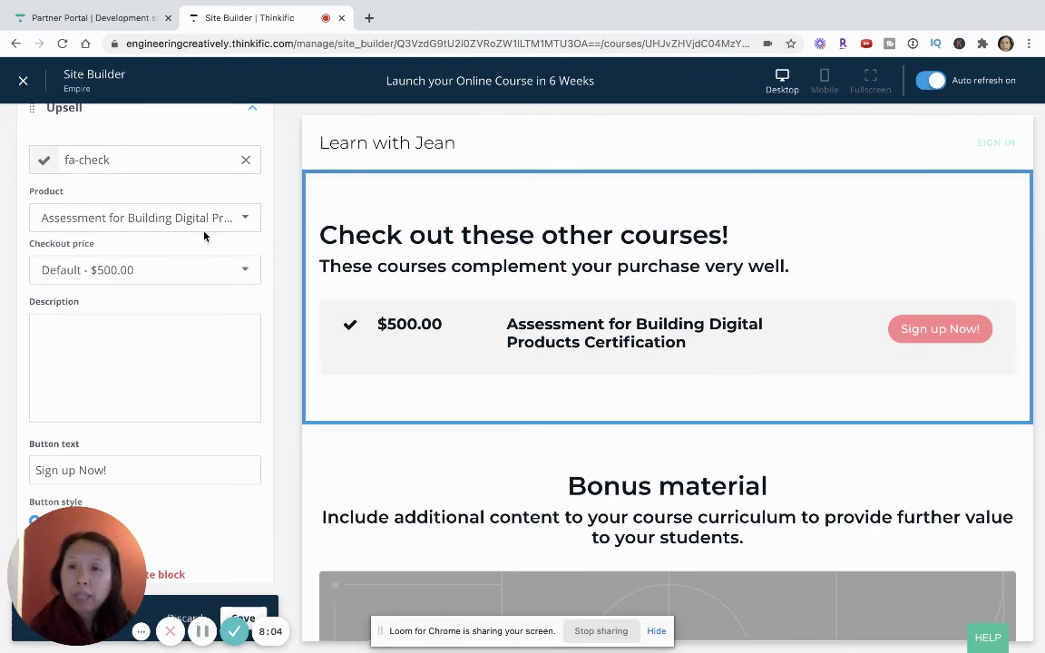
scroll(210, 225, down, 3)
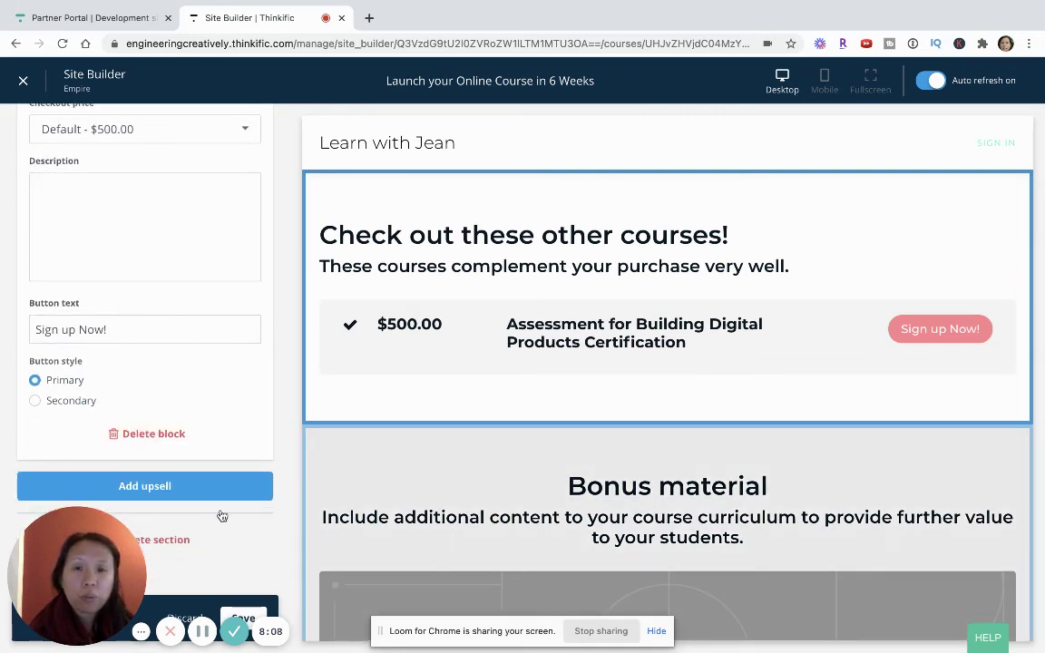
- Add a second upsell block to the section, search its products for "coach", and save the landing page
click(163, 488)
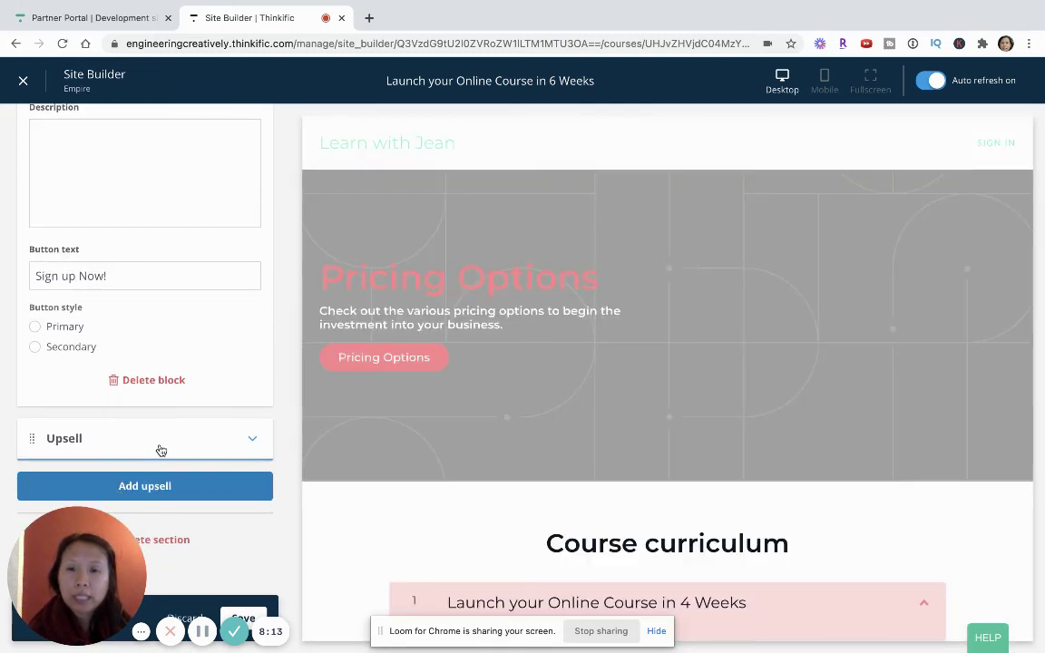
click(160, 452)
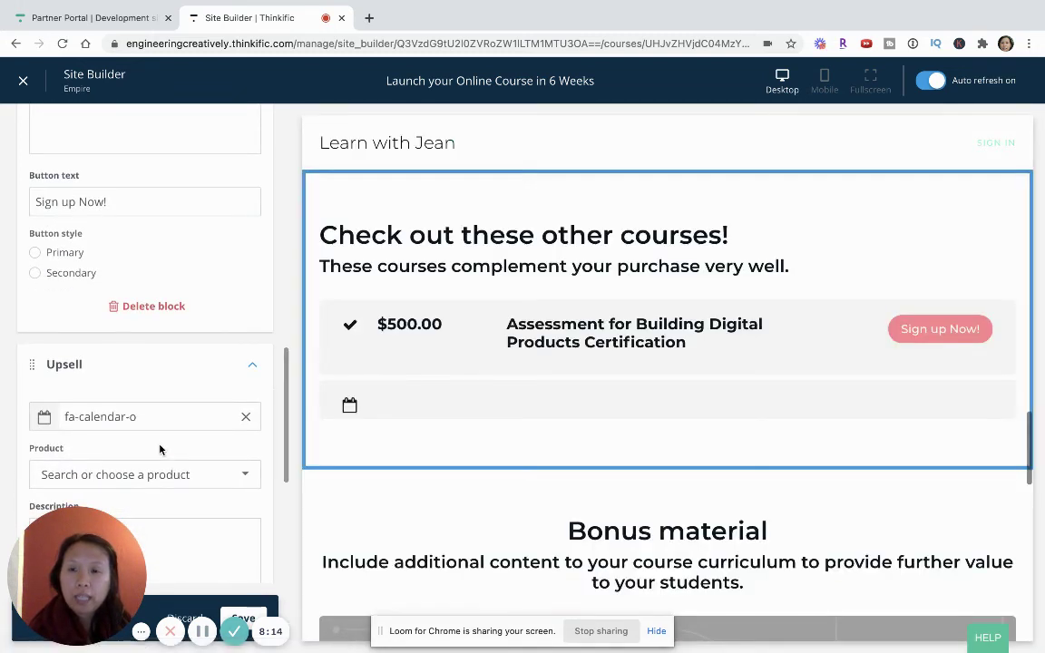
click(158, 479)
text(g)
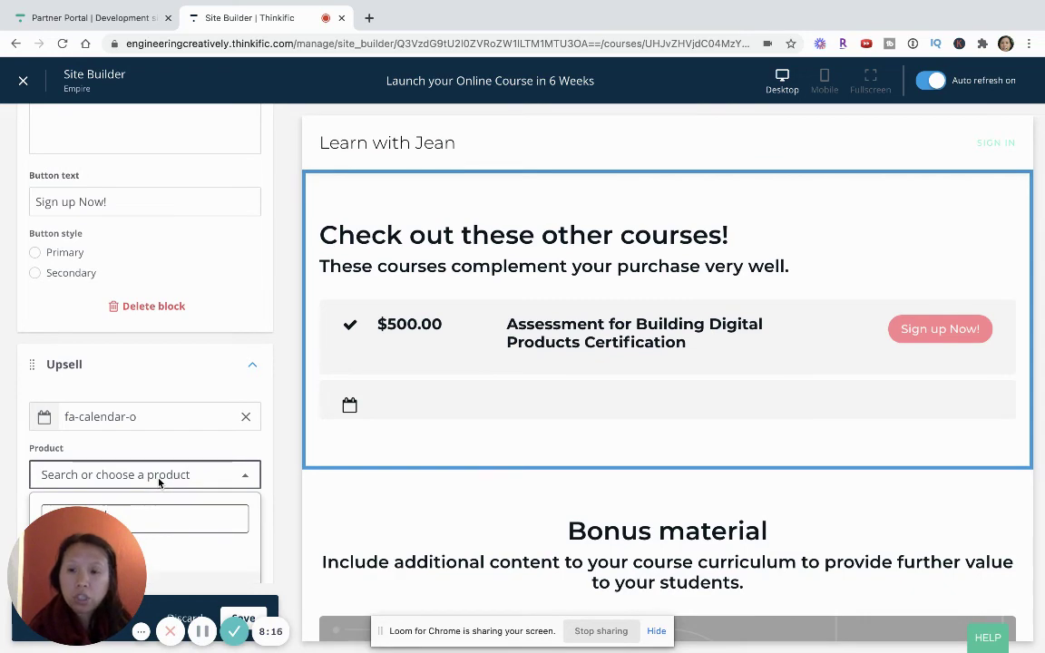
key(BackSpace)
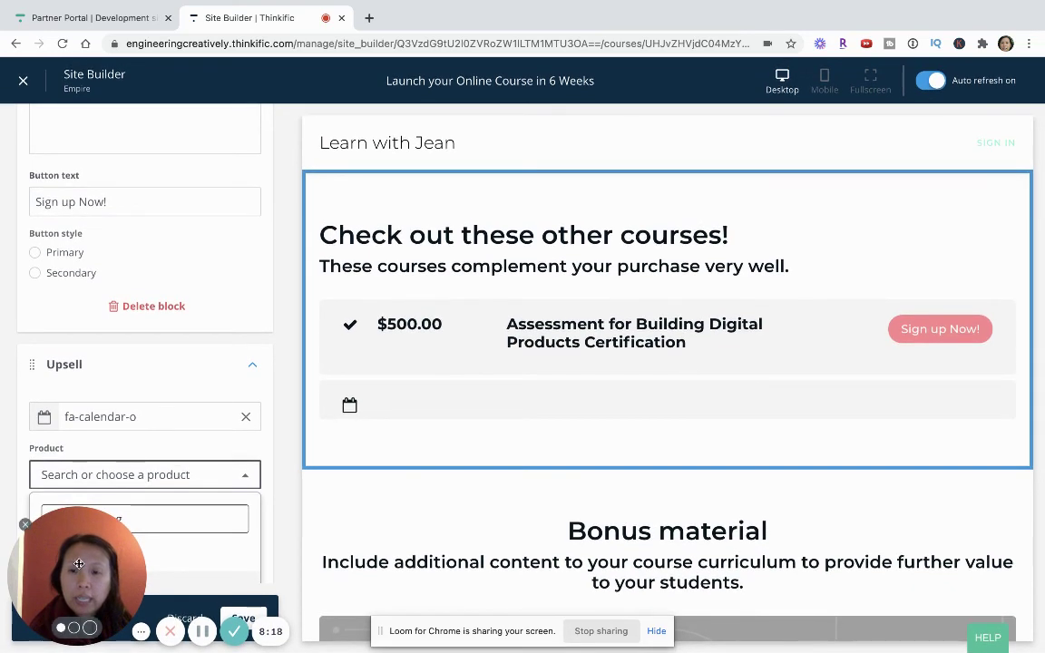
drag(77, 572, 587, 465)
click(171, 479)
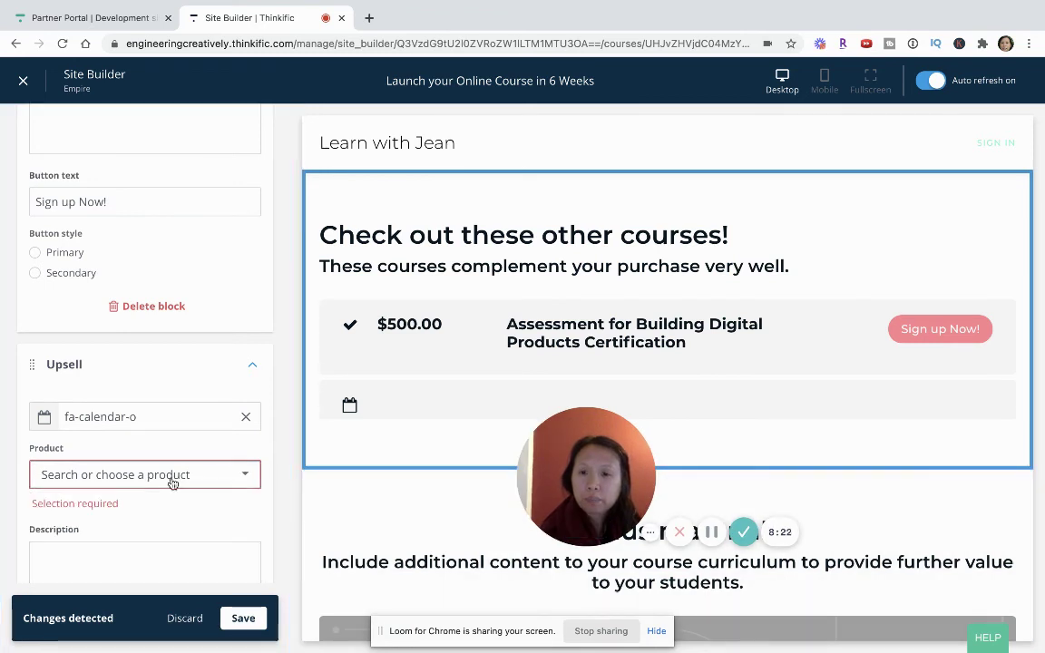
click(231, 474)
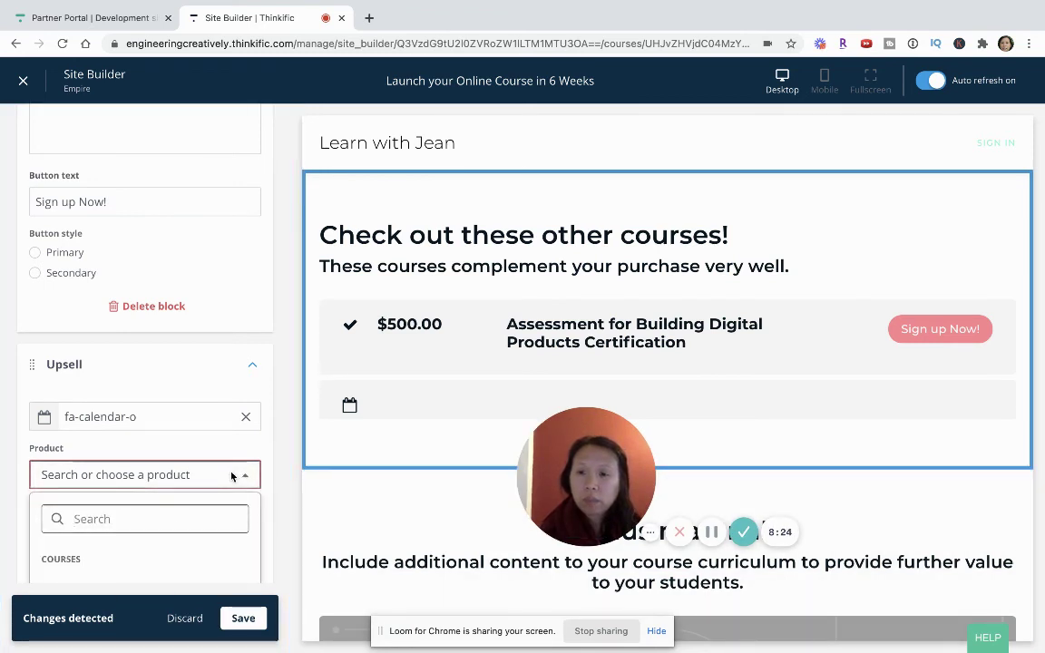
text(coach)
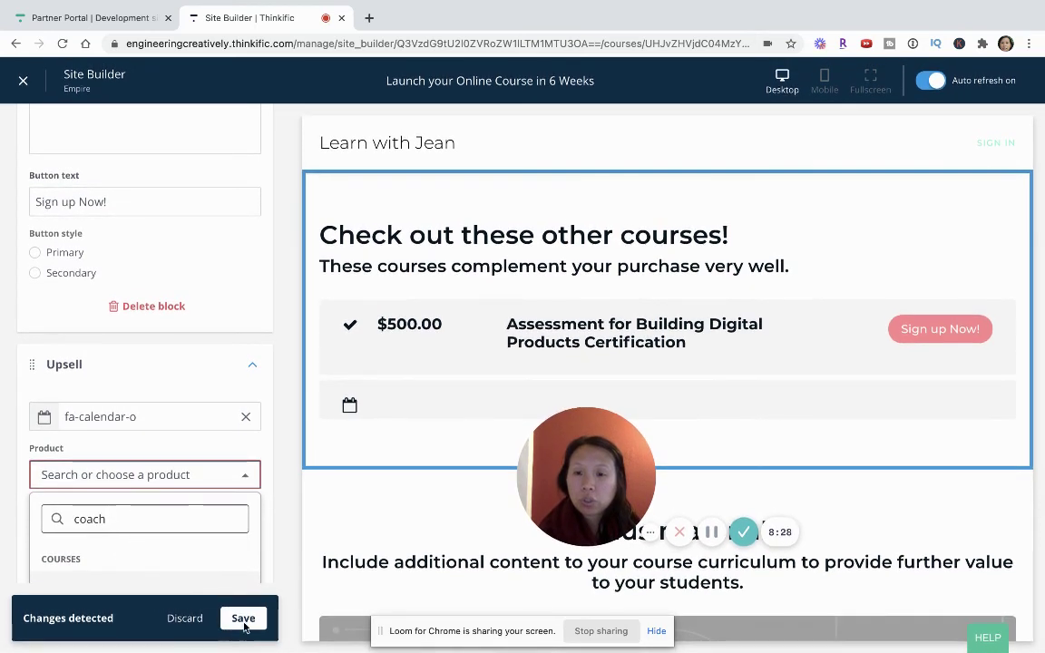
click(241, 618)
click(240, 620)
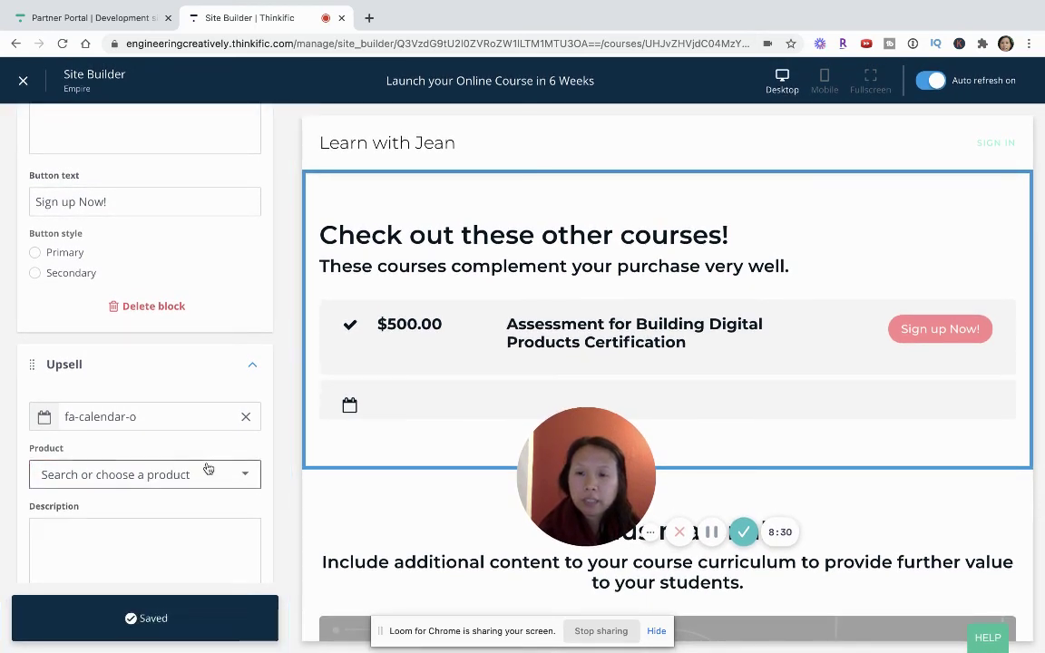
- Set the new upsell block's product to "Coaching: Launch your Online Course in 6 Weeks"
click(178, 473)
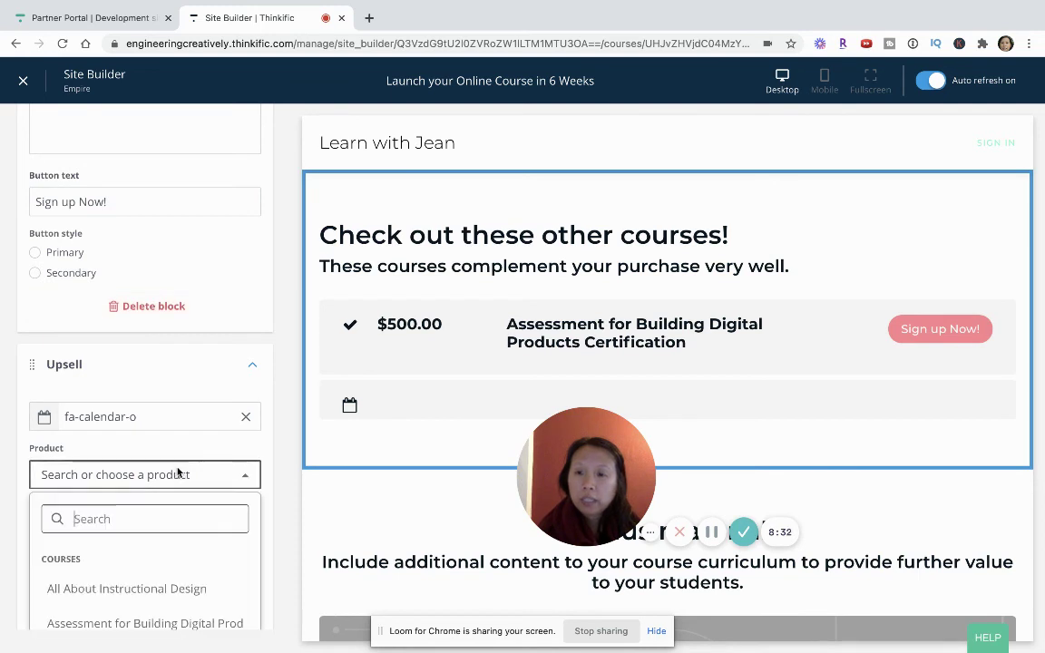
text(coac)
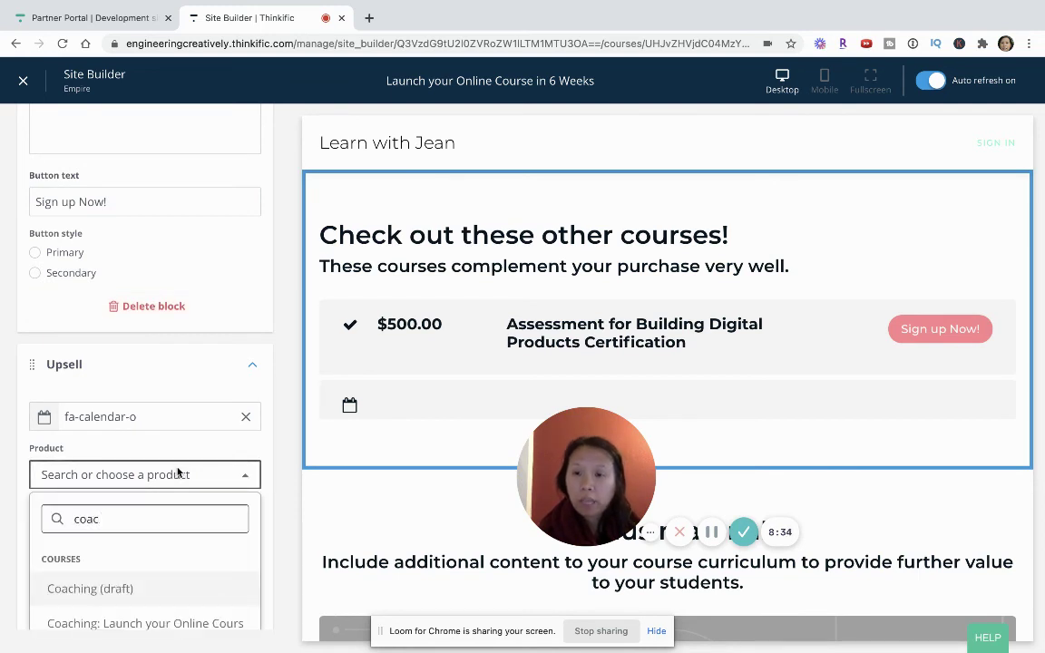
click(154, 625)
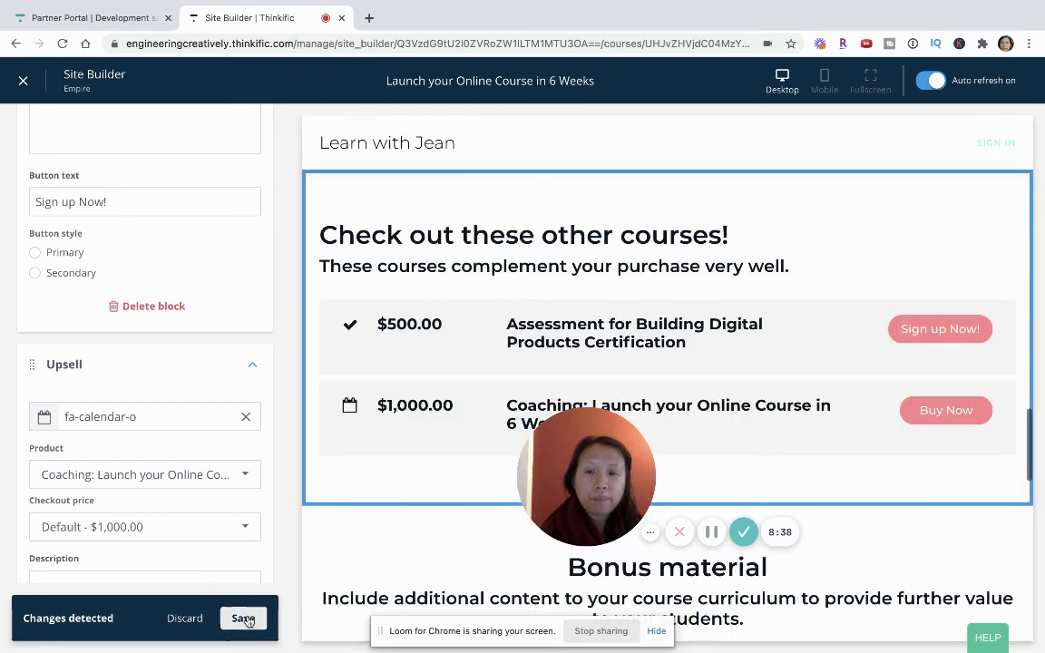
- Save the landing page with the coaching product's upsell block in the Upsells section
click(243, 618)
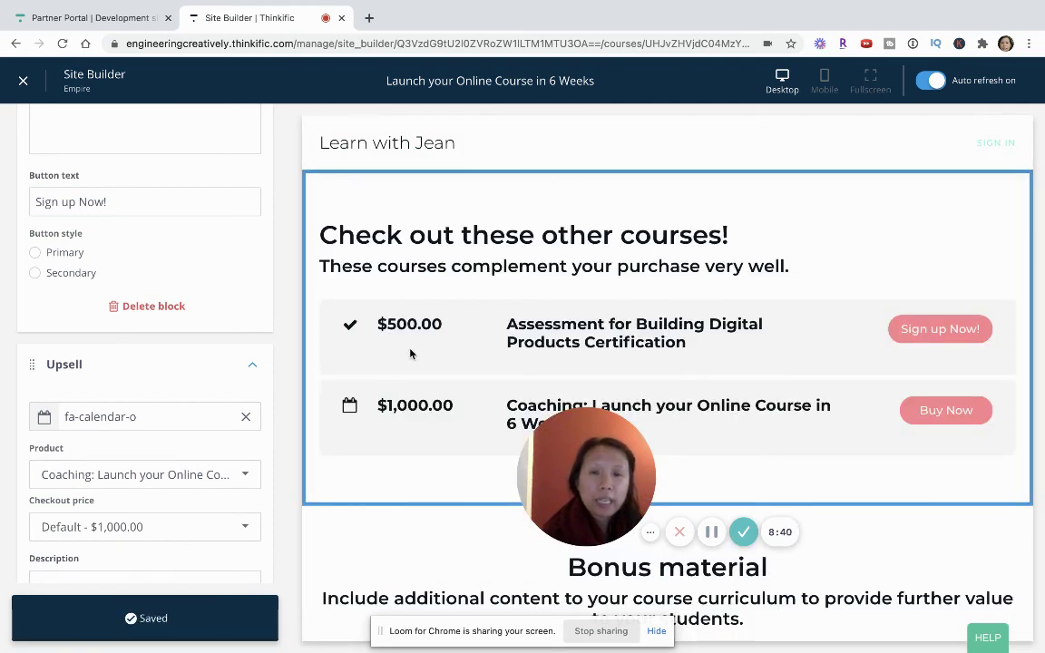
drag(594, 467, 182, 445)
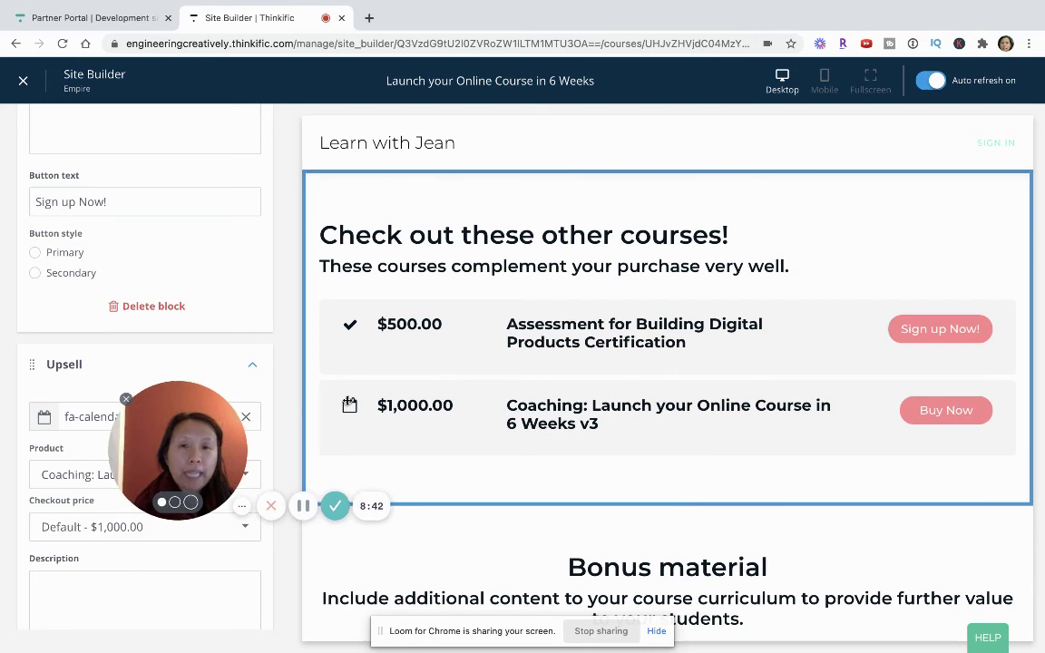
- Review the landing page preview from the banner to the Upsells sections above the footer, and the coaching upsell's description and button settings
scroll(829, 338, up, 10)
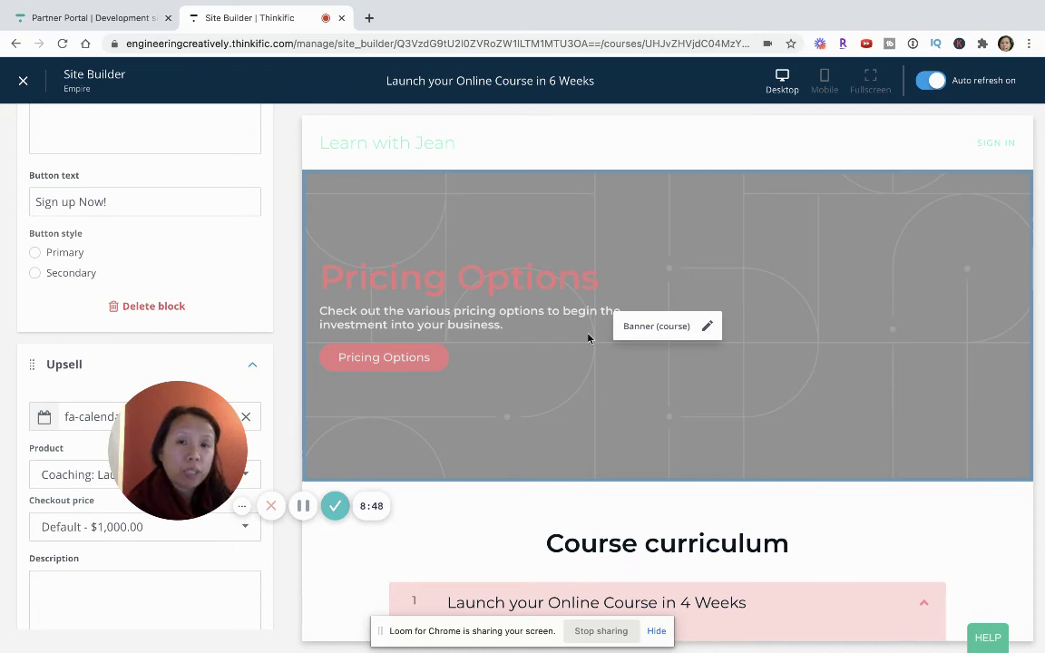
scroll(588, 336, down, 10)
scroll(588, 338, down, 10)
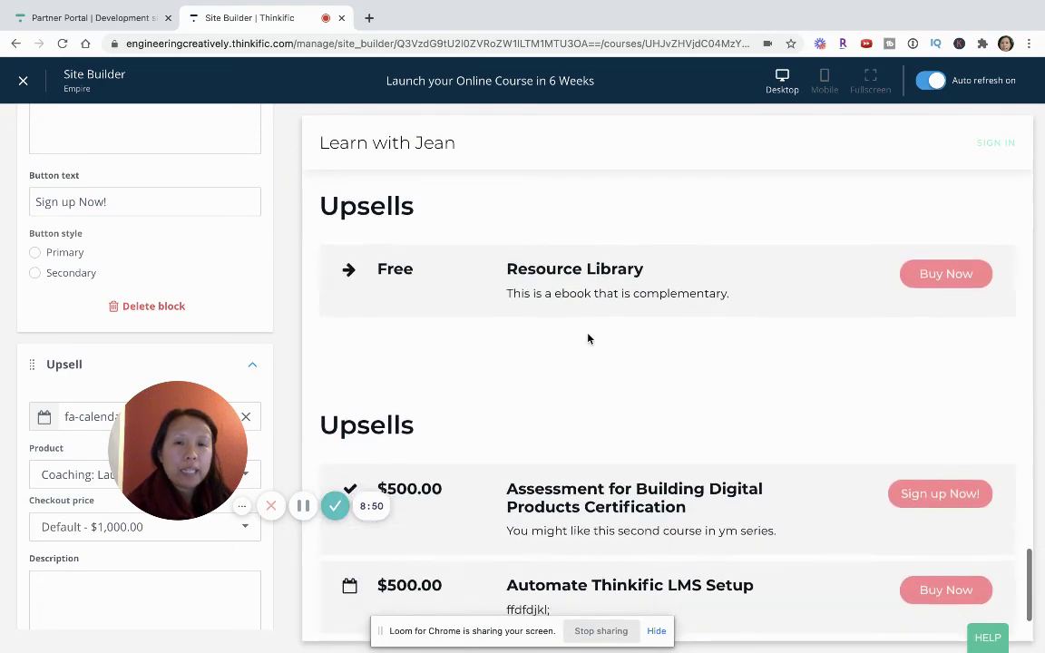
scroll(588, 338, down, 1)
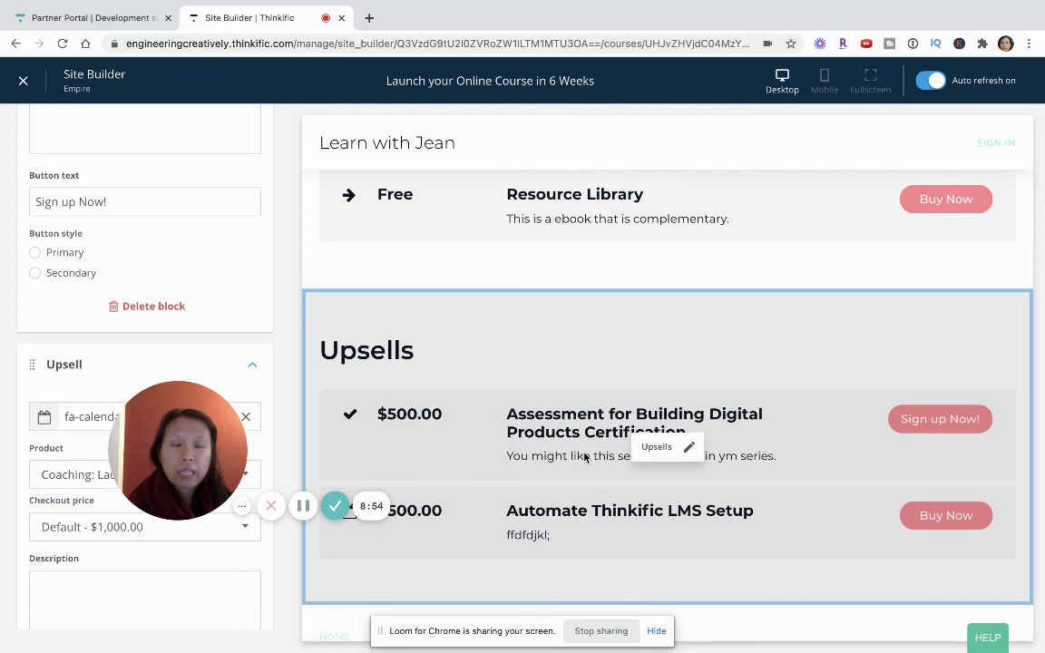
scroll(585, 457, down, 1)
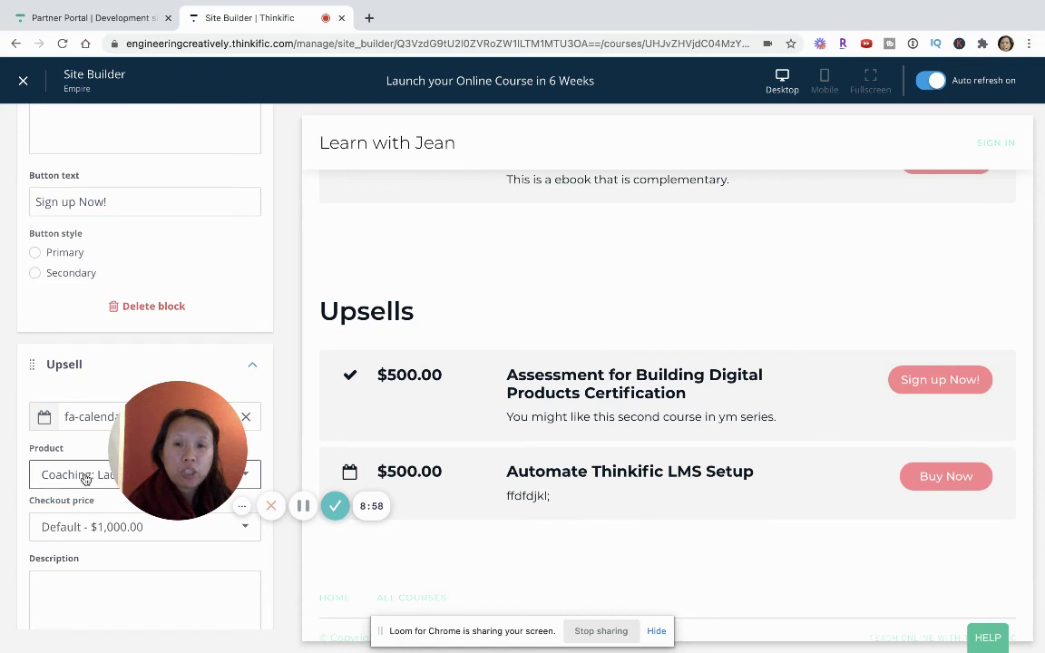
scroll(86, 476, down, 3)
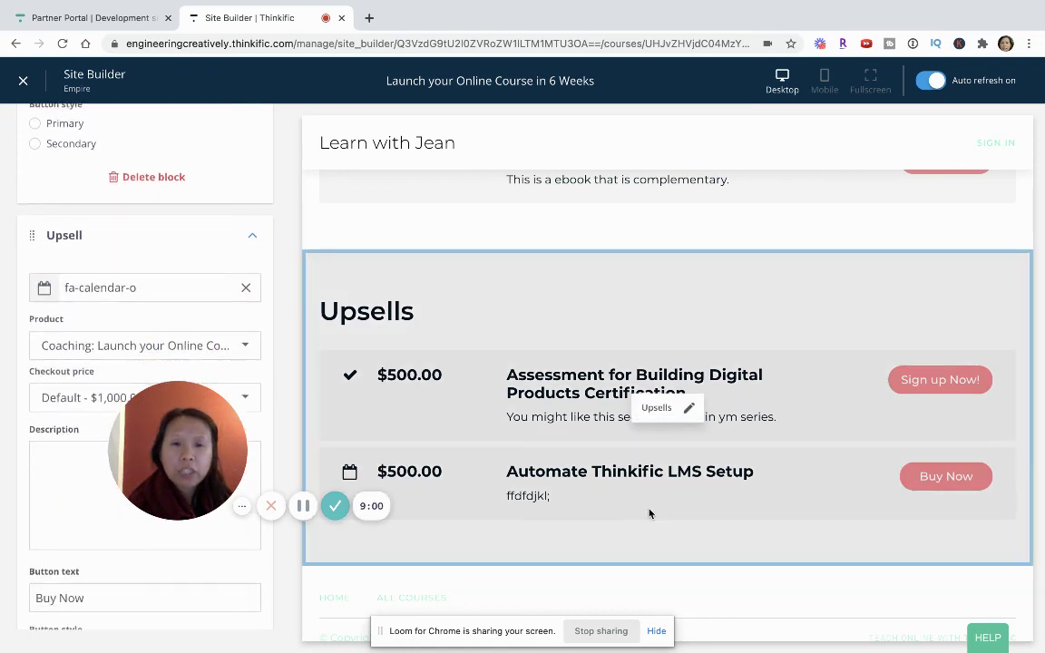
scroll(650, 513, down, 1)
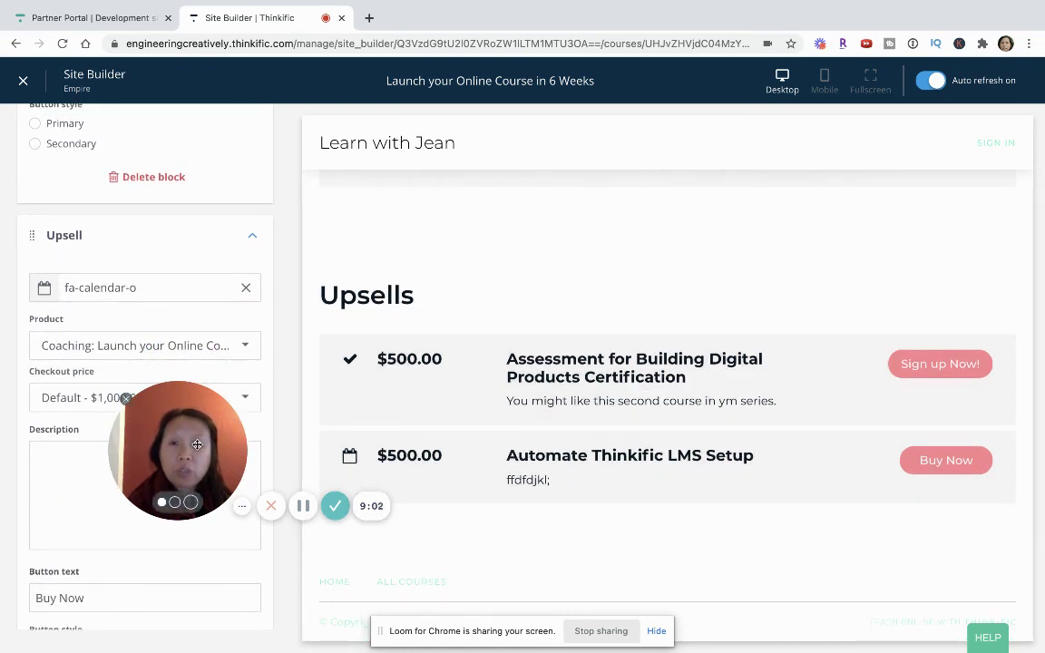
drag(197, 445, 435, 426)
scroll(154, 490, down, 5)
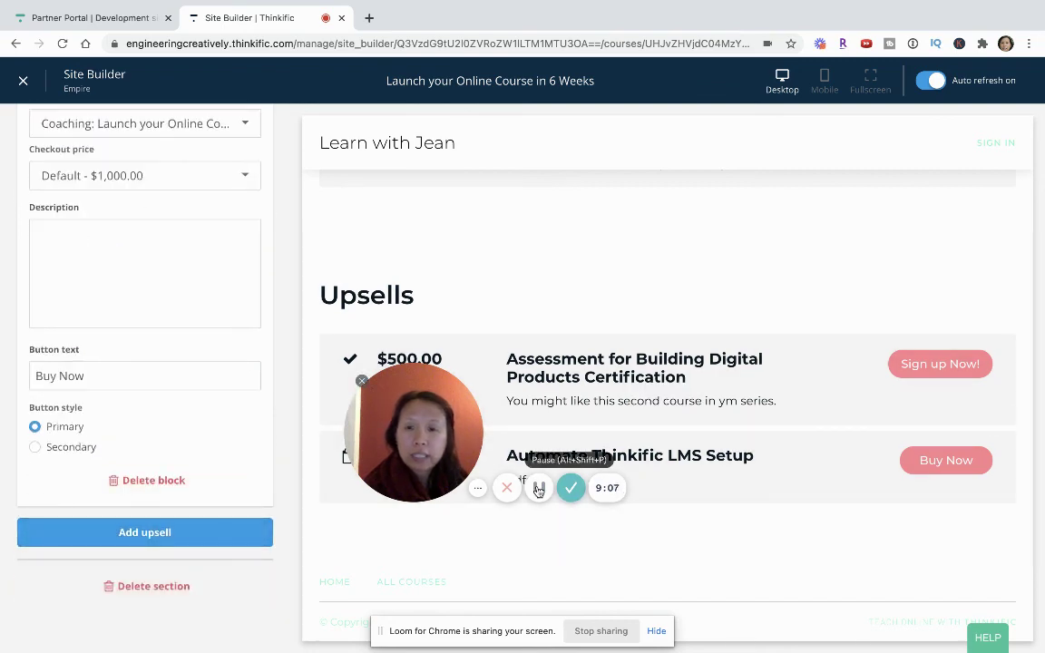
- Return to the landing page's section list and compare the order of the Upsells and Bonus material sections with the preview
drag(399, 434, 849, 581)
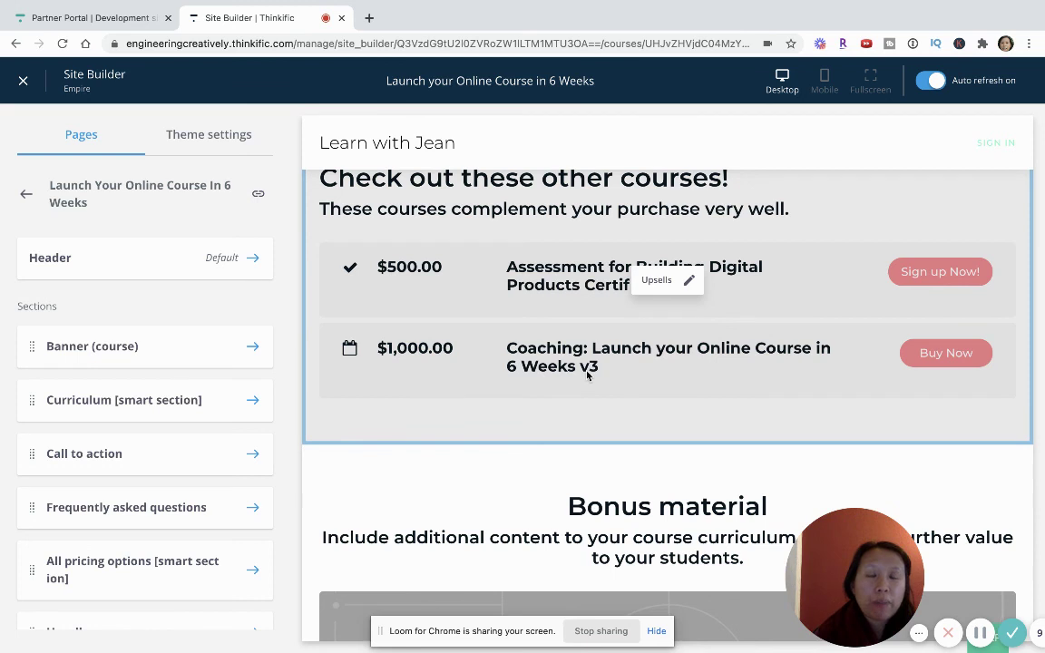
scroll(130, 530, down, 5)
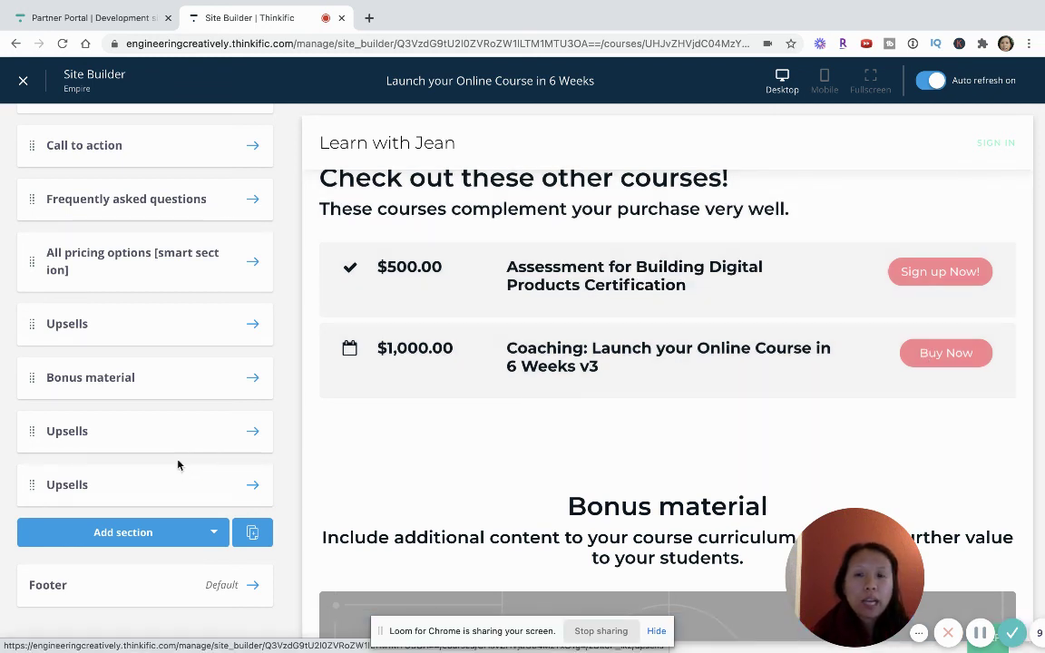
mouse_move(164, 377)
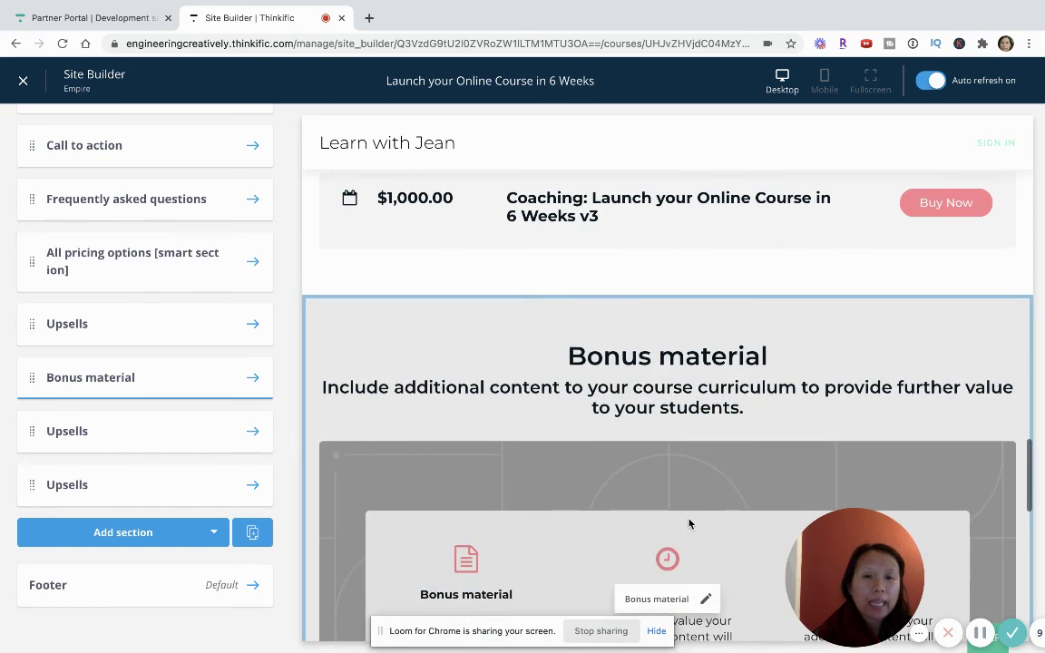
scroll(690, 522, up, 2)
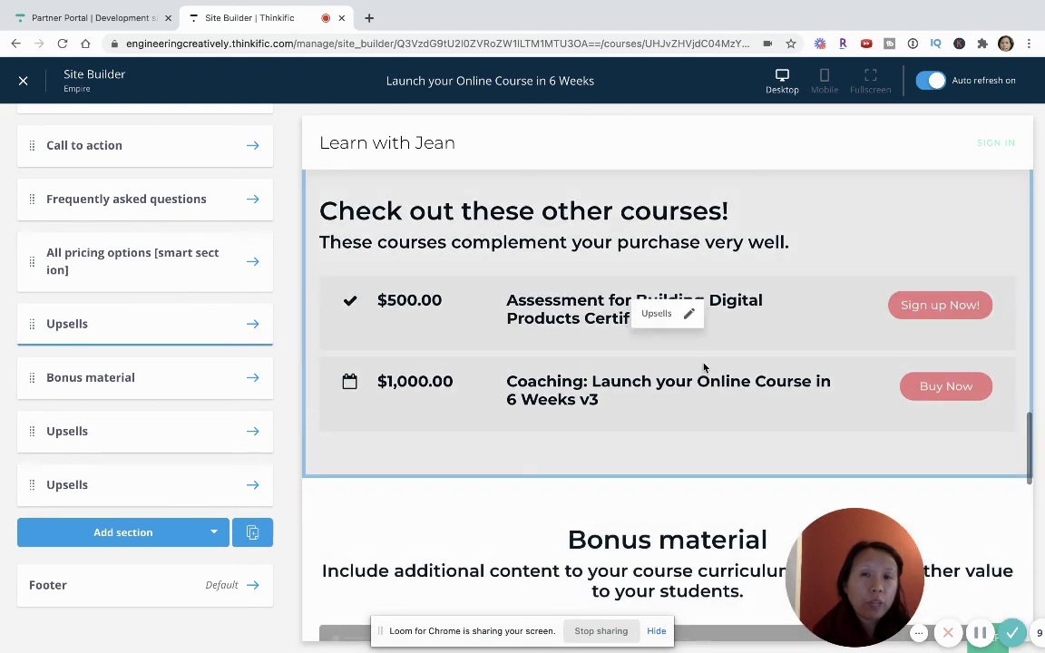